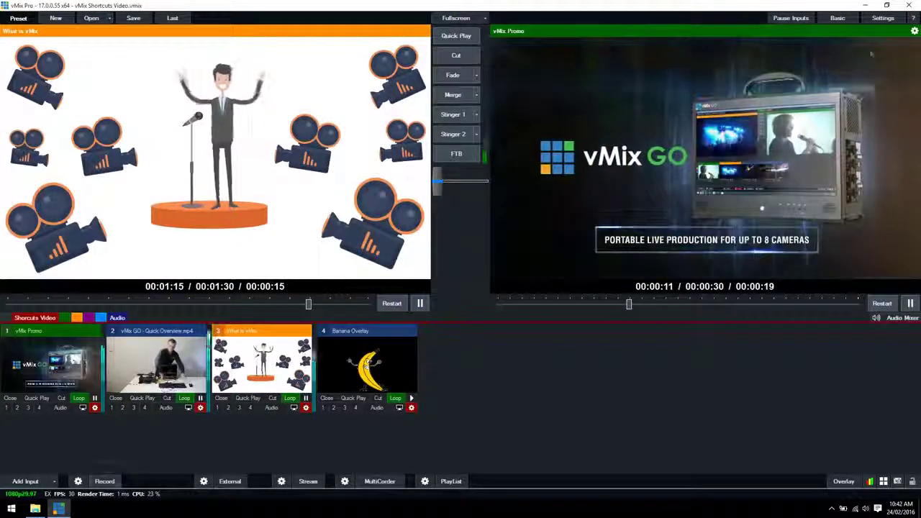
Step: Open vMix Settings on the Shortcuts page to show the empty shortcut list
click(886, 22)
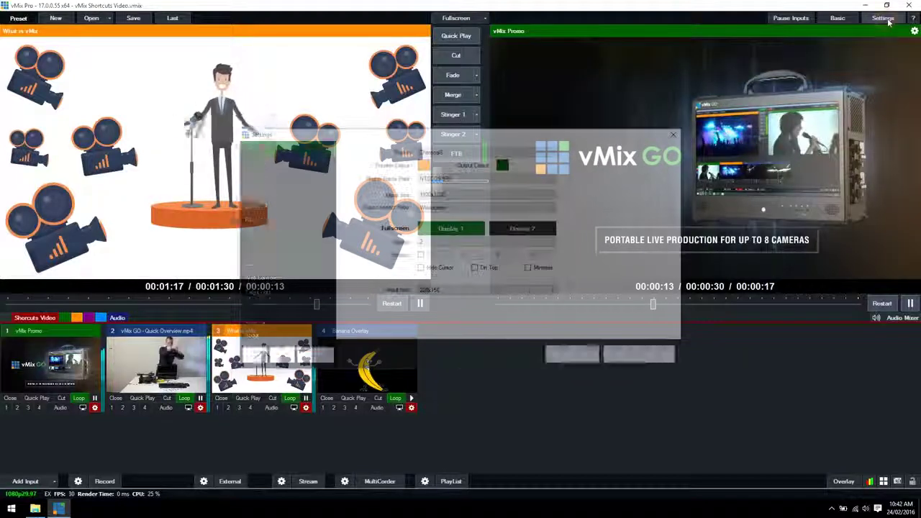
click(266, 306)
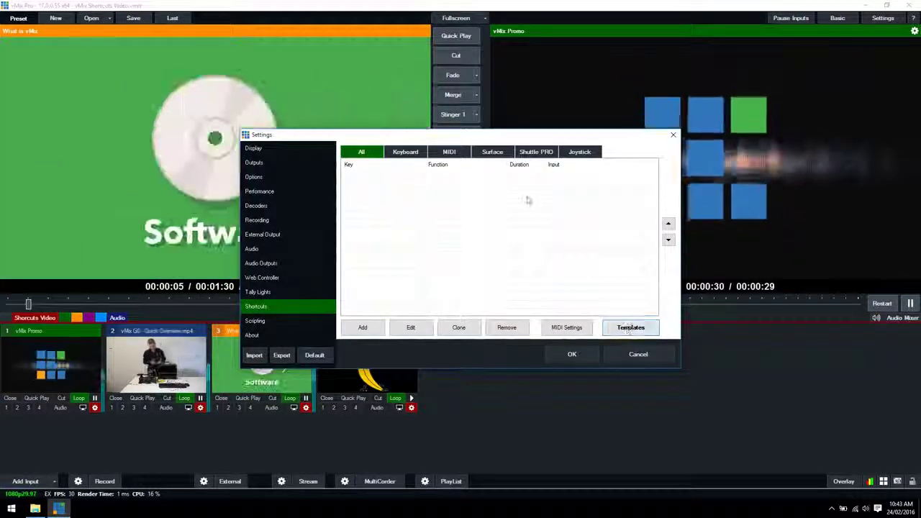
Step: Add a new shortcut and set its trigger key to B
click(362, 327)
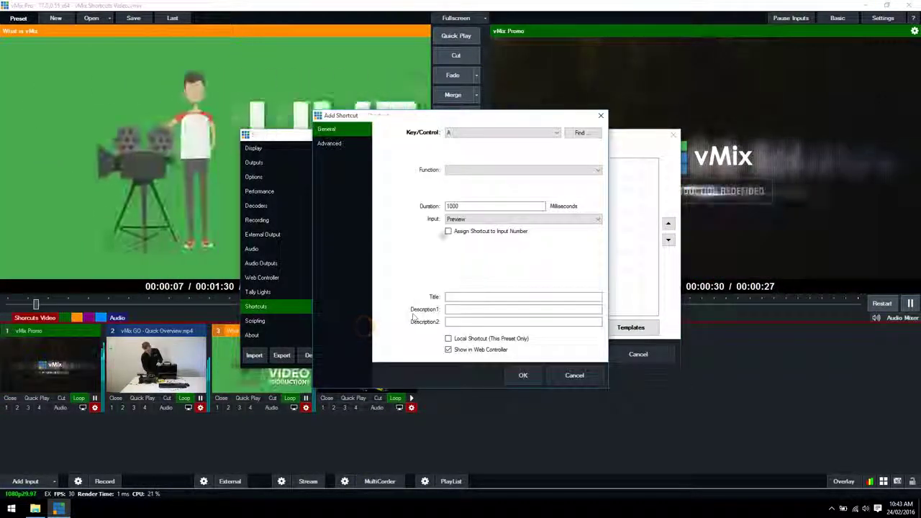
click(451, 133)
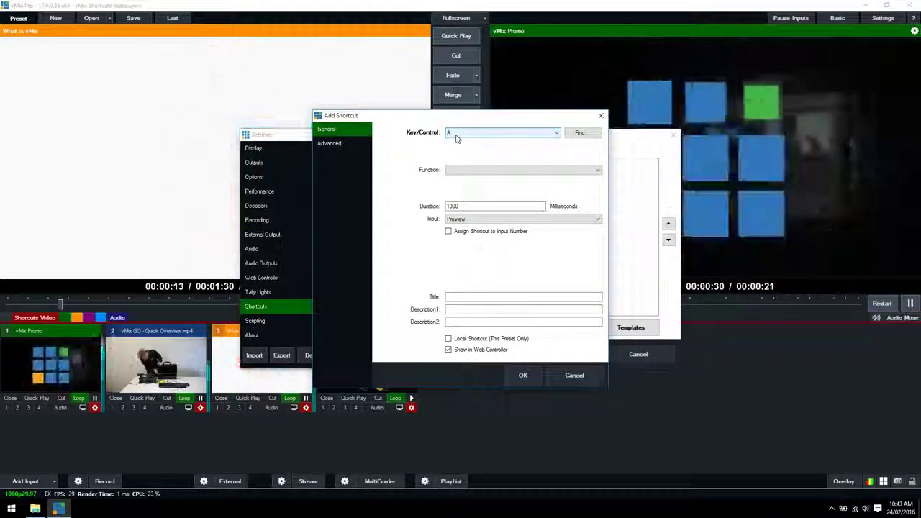
click(455, 137)
click(456, 150)
key(b)
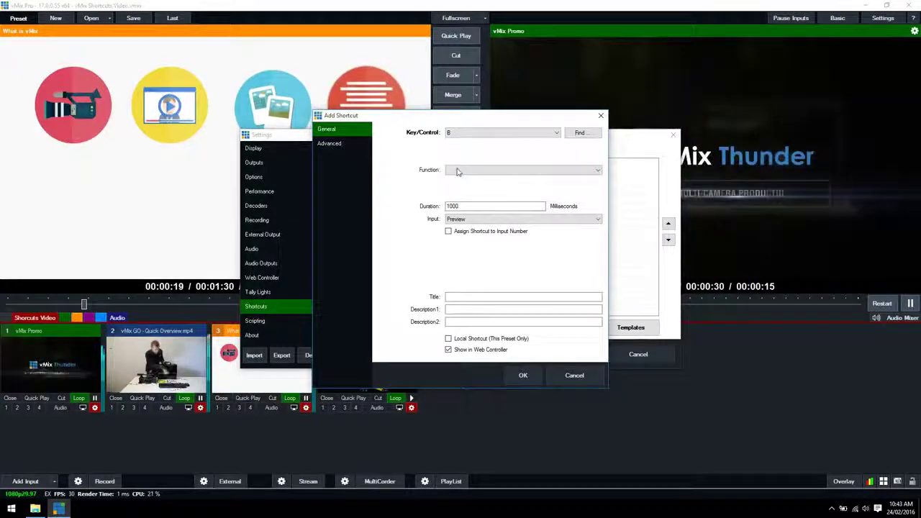
Step: Assign the Transition function Fade, 900 ms duration, on input vMix GO - Quick Overview.mp4 2
click(457, 172)
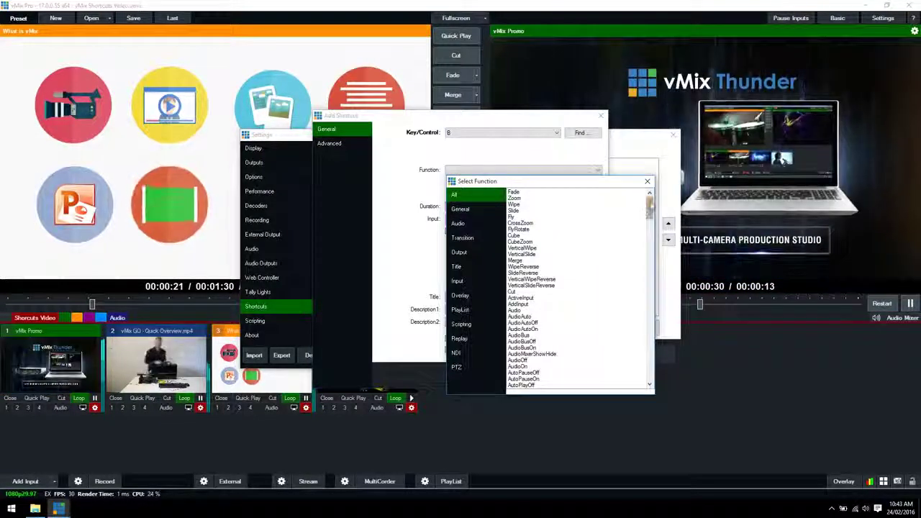
scroll(575, 288, down, 20)
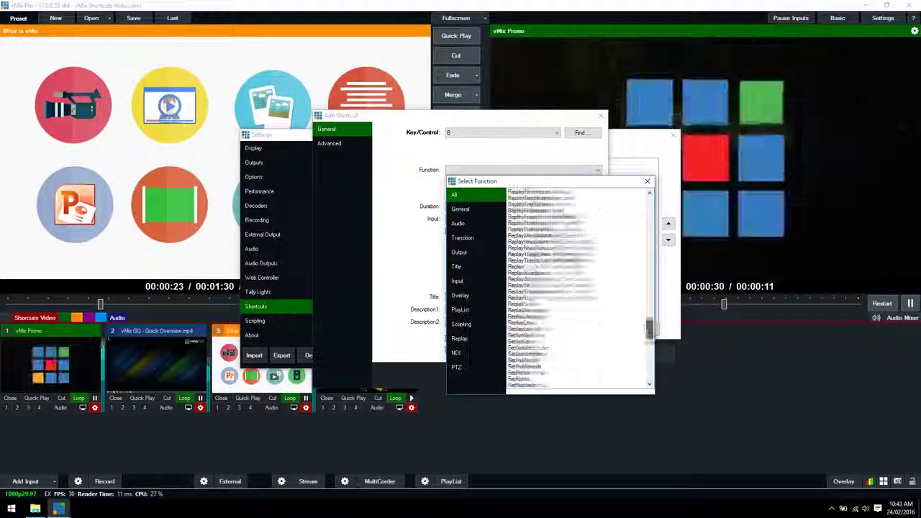
scroll(575, 288, up, 20)
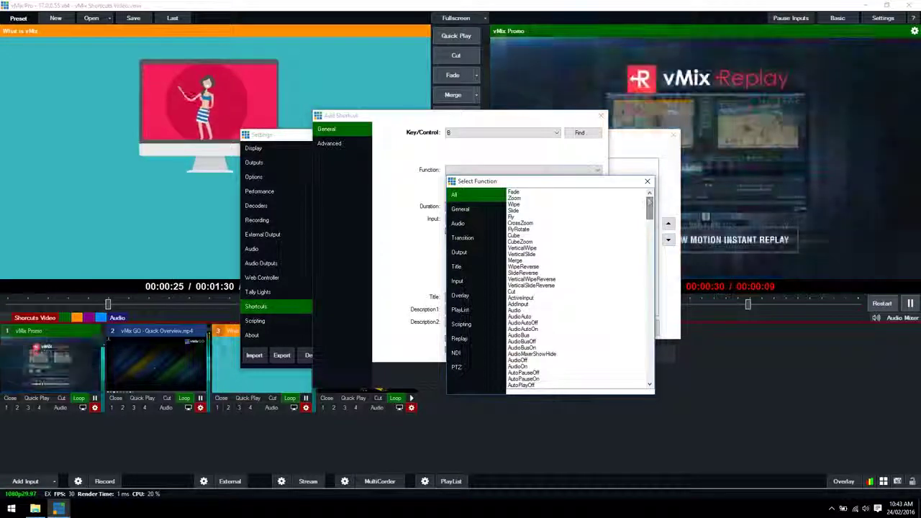
click(464, 209)
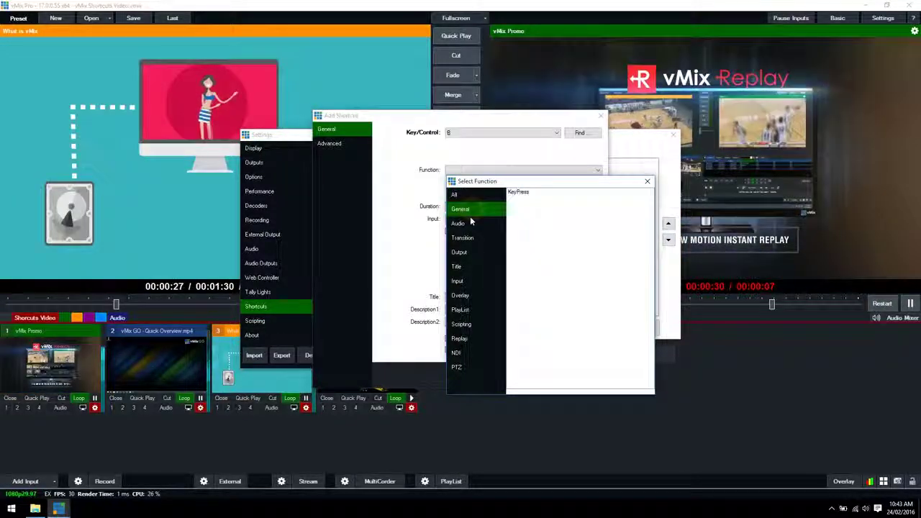
click(461, 223)
click(464, 237)
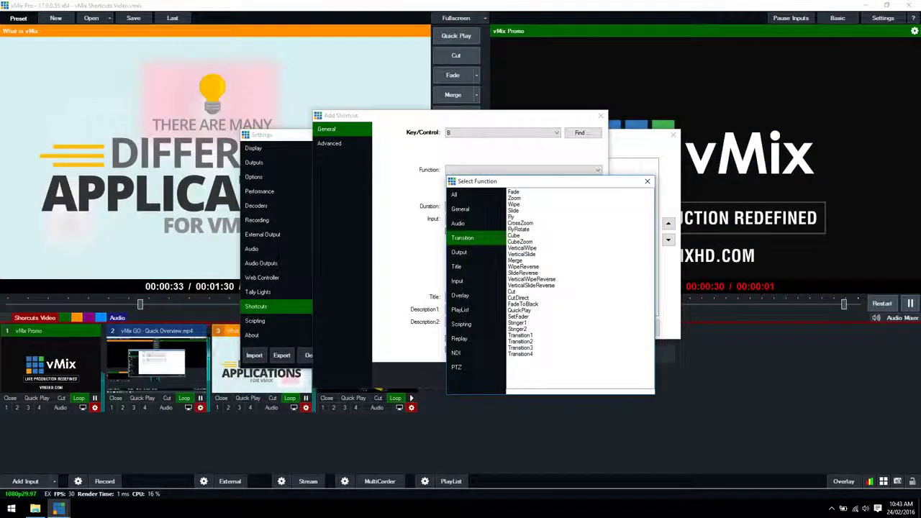
double_click(524, 193)
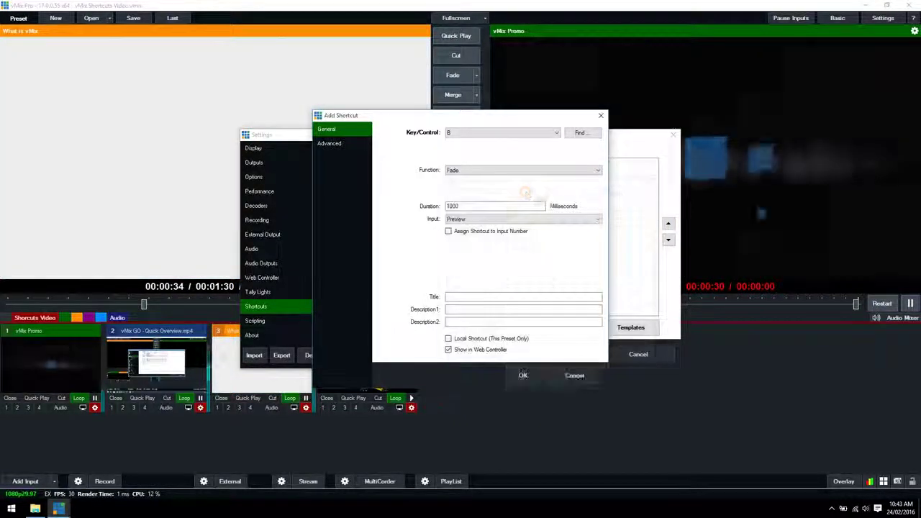
double_click(475, 206)
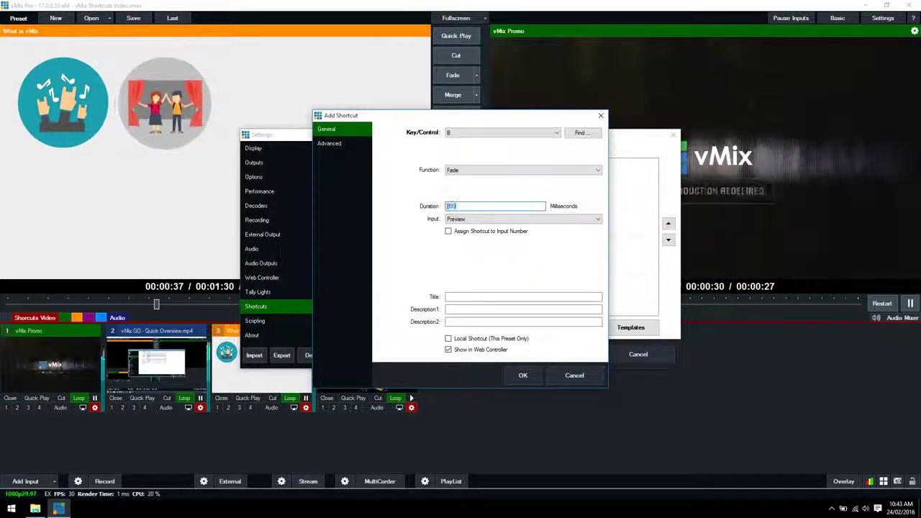
text(900)
click(596, 220)
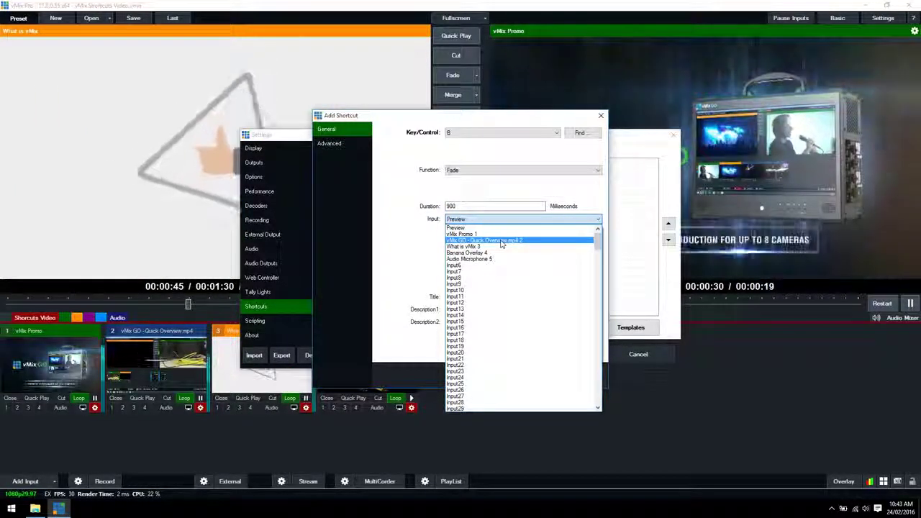
click(501, 242)
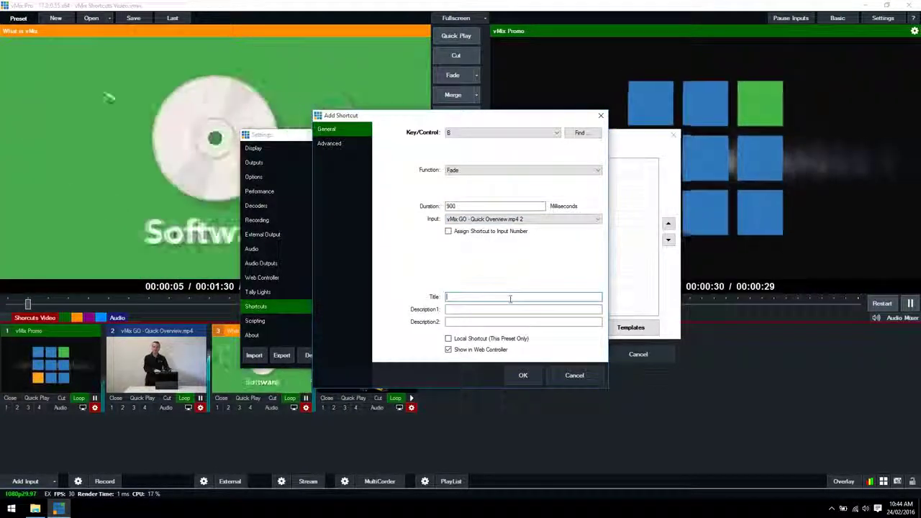
Step: Title the shortcut 'Go Fade' and save it to the Shortcuts list
click(510, 297)
text(Go Fade)
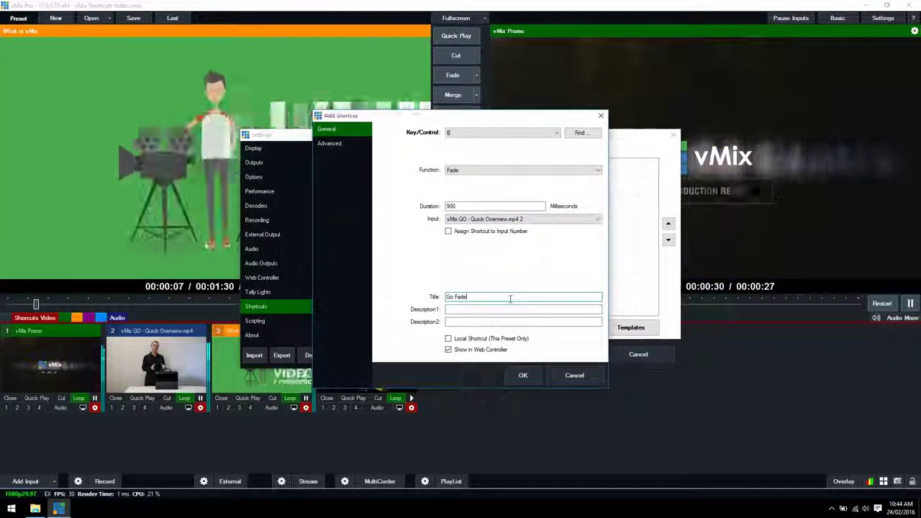
click(458, 323)
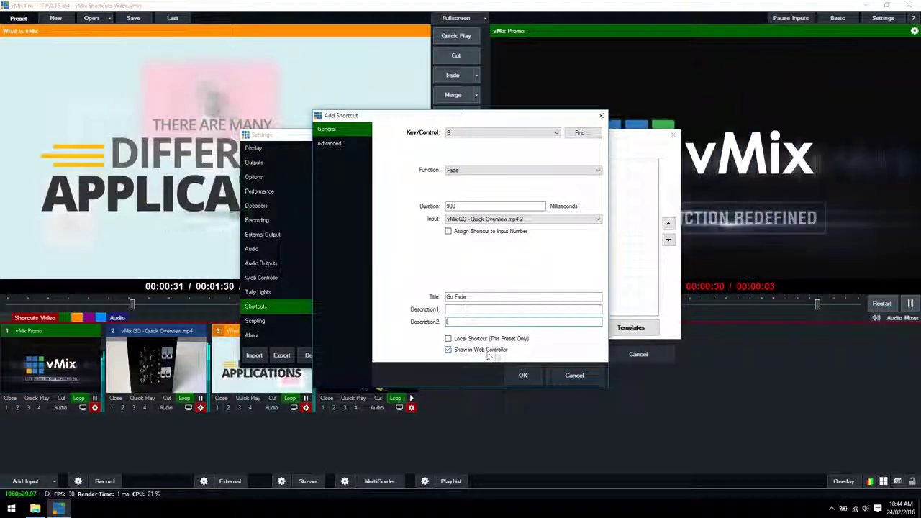
click(521, 375)
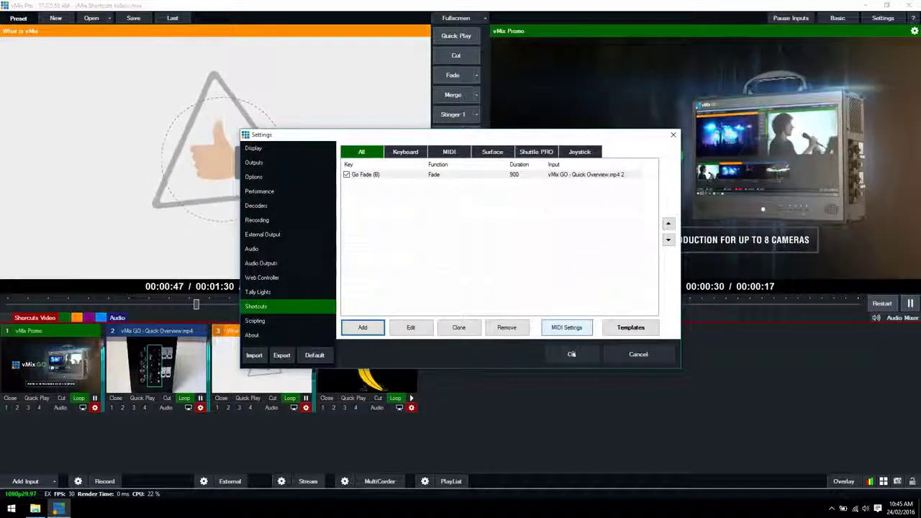
Step: Close Settings, run the Go Fade shortcut, and Quick Play What is vMix to output
click(572, 354)
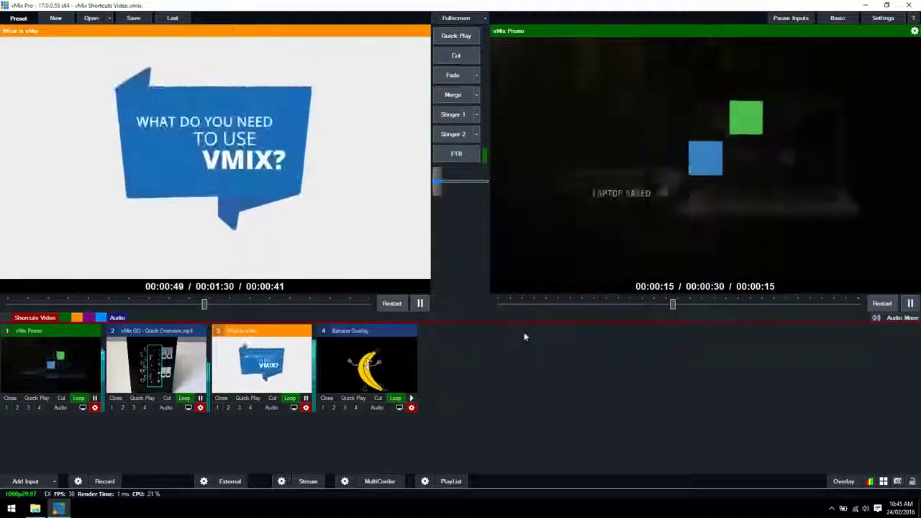
key(2)
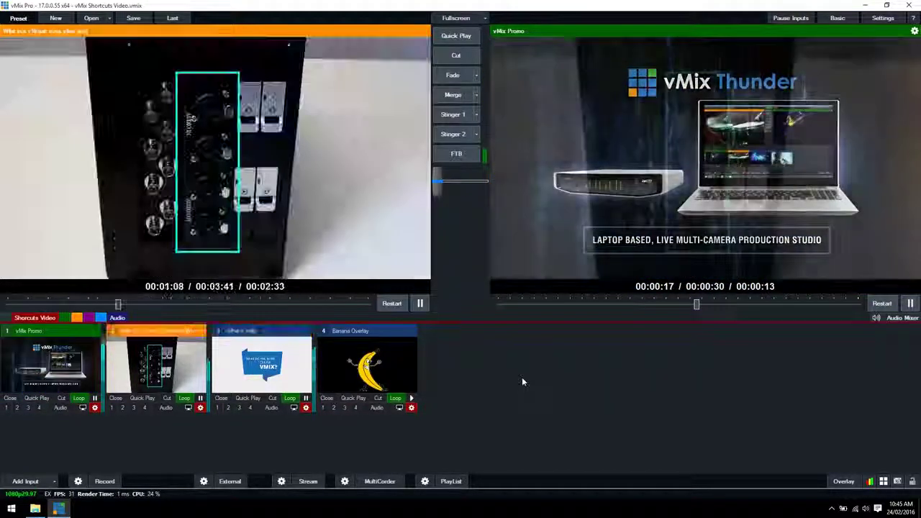
key(space)
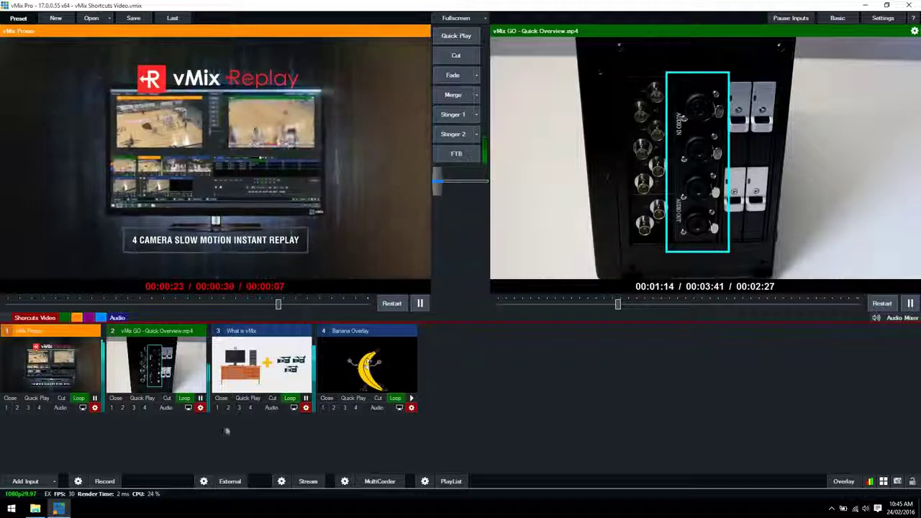
click(248, 399)
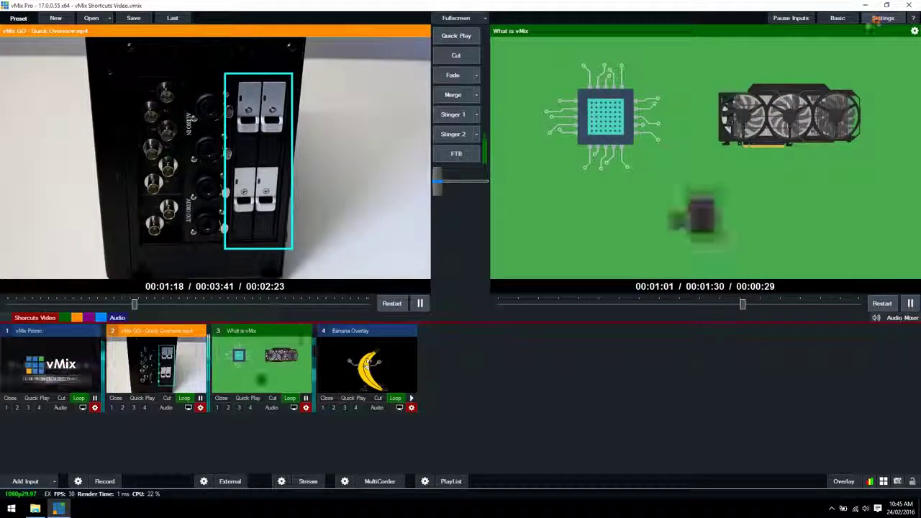
click(874, 21)
Step: Inspect the Go Fade (B) shortcut in the editor and close it without changes
click(256, 306)
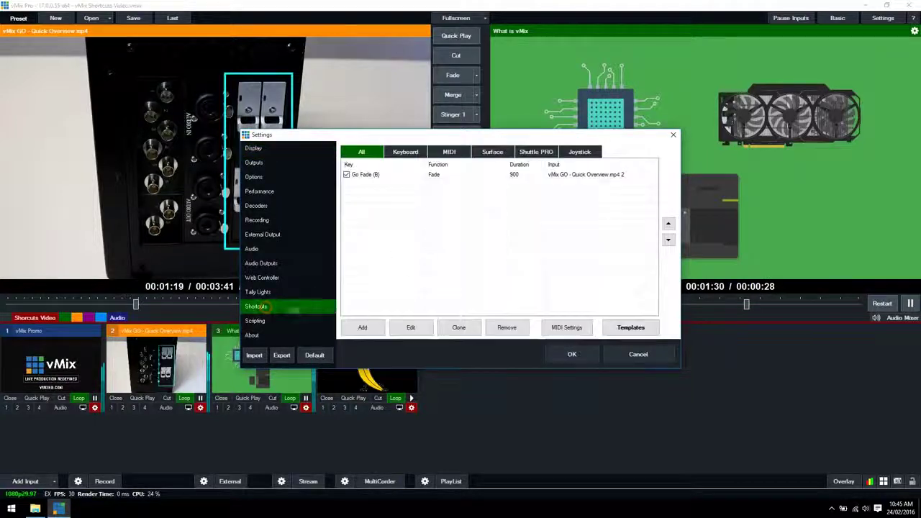
click(374, 175)
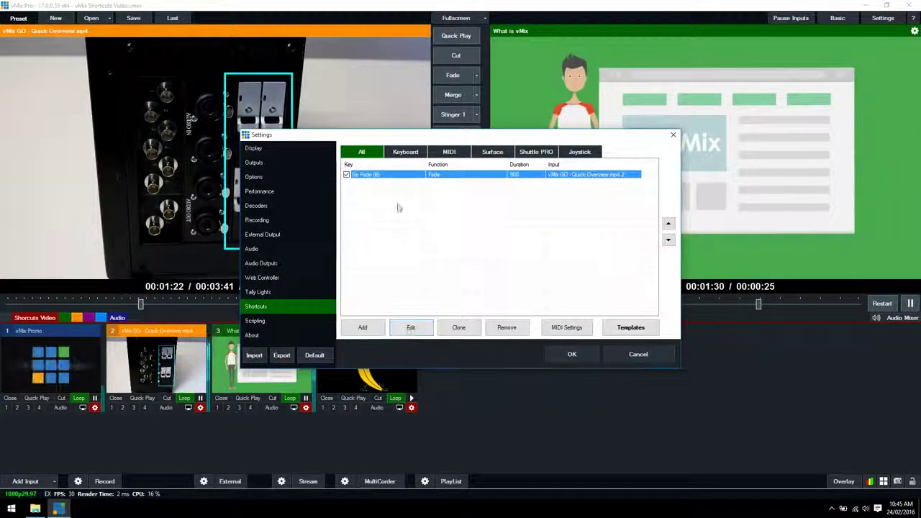
double_click(387, 176)
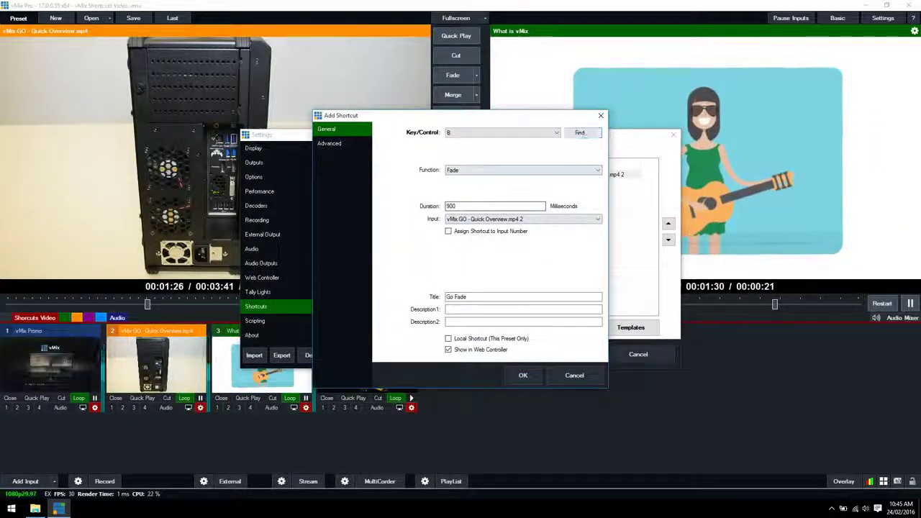
click(574, 382)
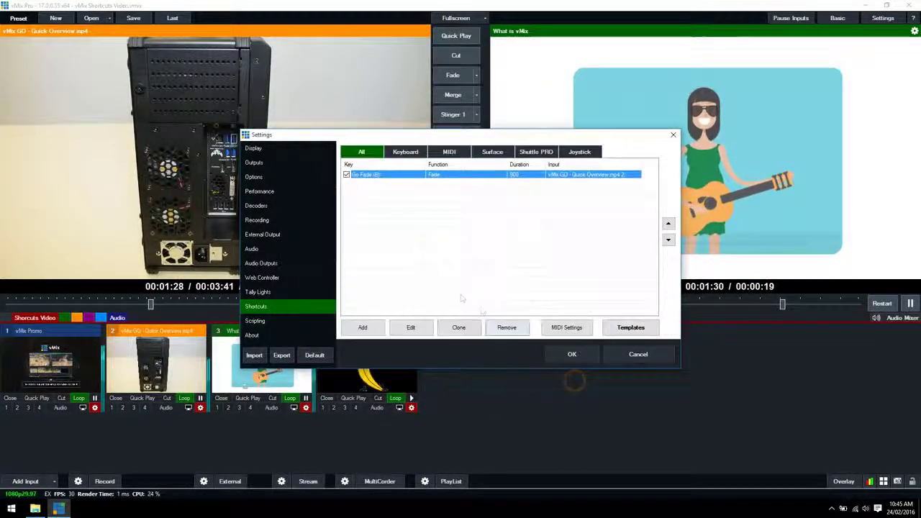
click(411, 328)
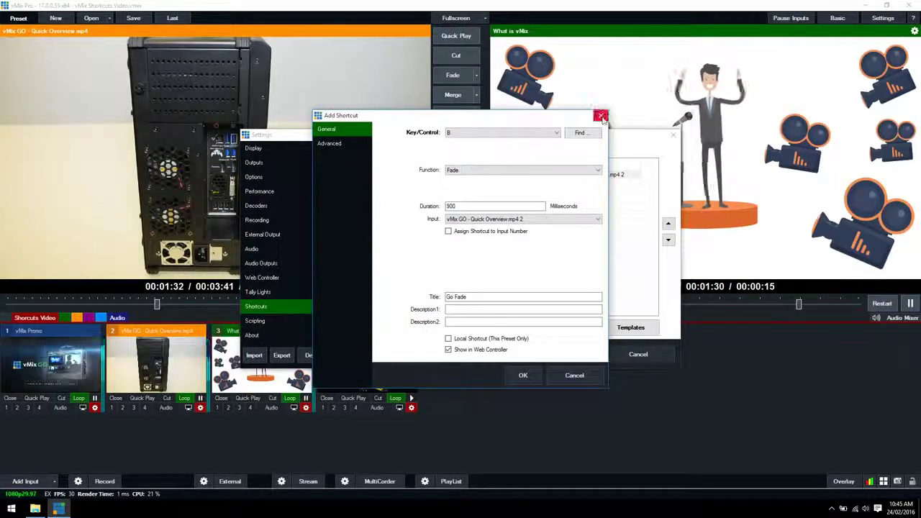
click(574, 374)
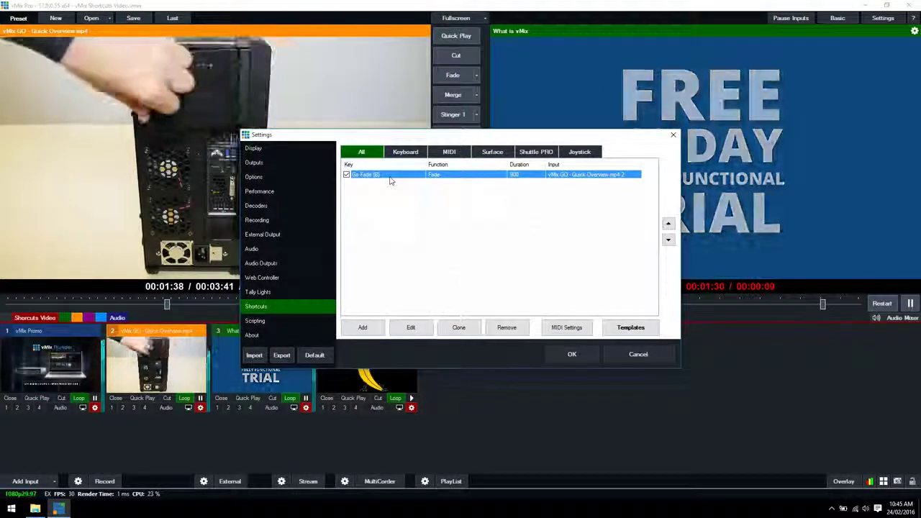
Step: Clone the Go Fade (B) shortcut and select the new copy
click(458, 328)
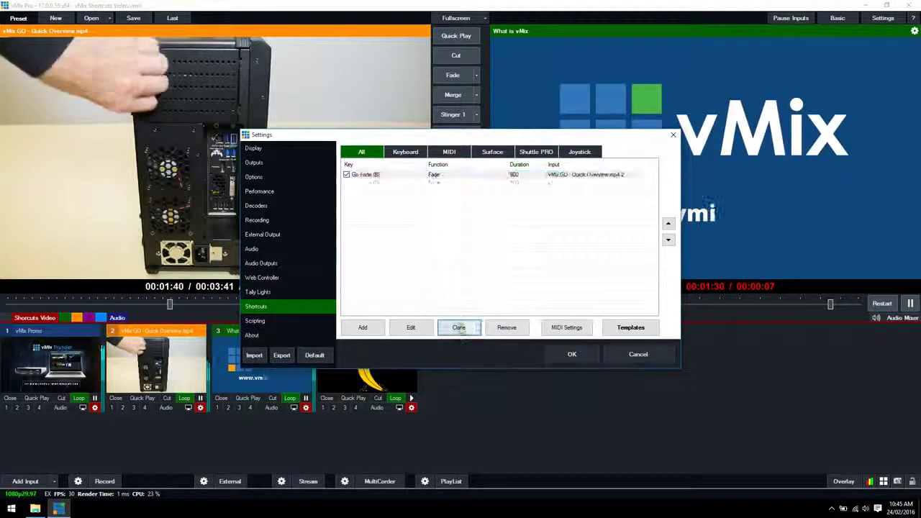
click(390, 192)
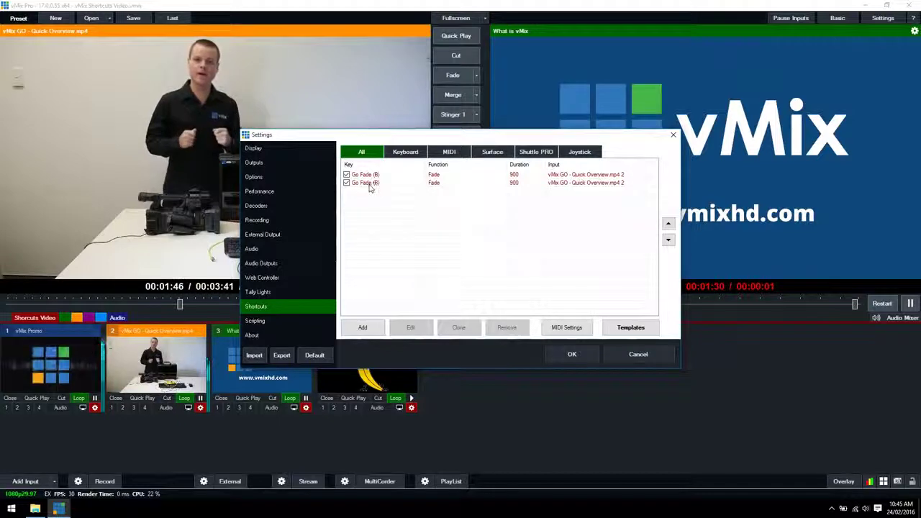
click(370, 184)
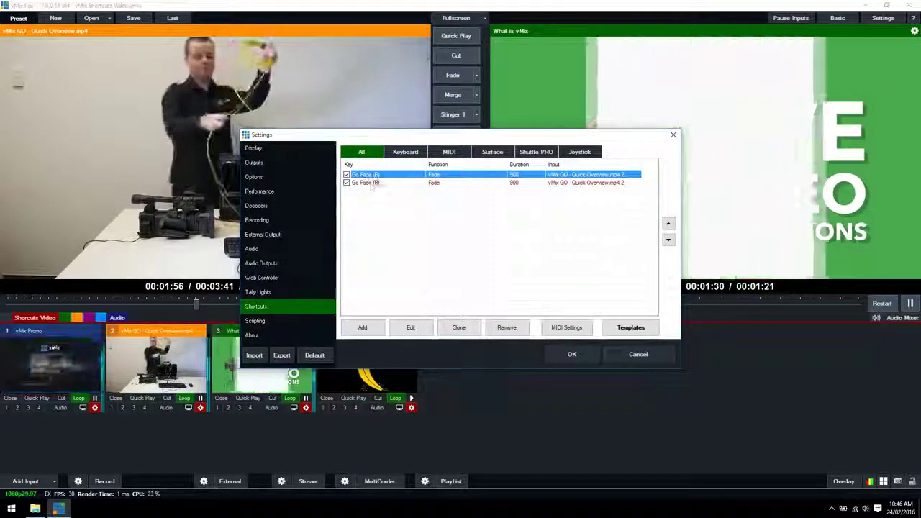
click(363, 183)
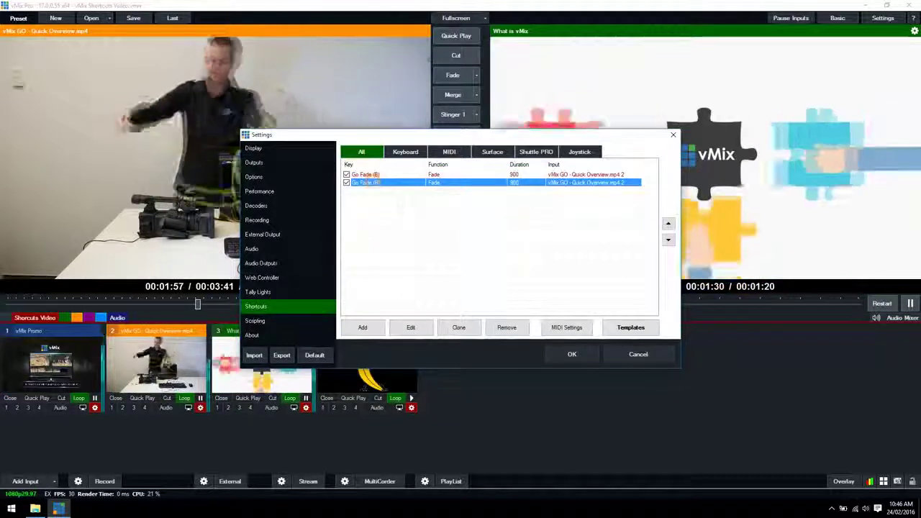
Step: Edit the copy to run OverlayInput1 on Banana Overlay 4, titled Banana, and save it
click(410, 327)
drag(446, 119, 584, 108)
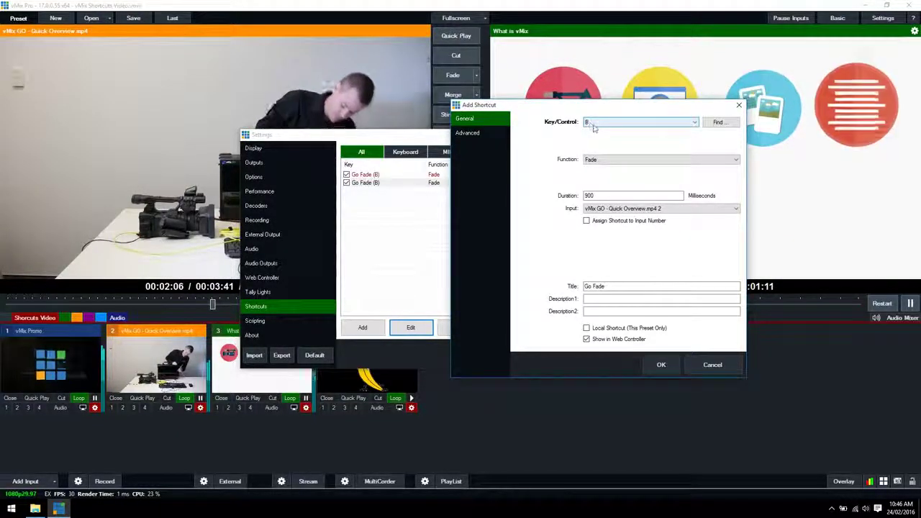
click(597, 158)
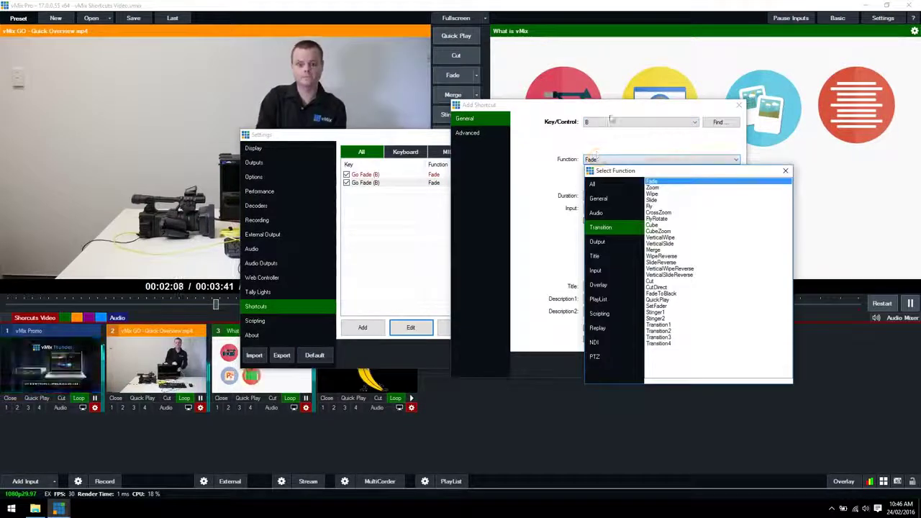
click(599, 285)
double_click(664, 181)
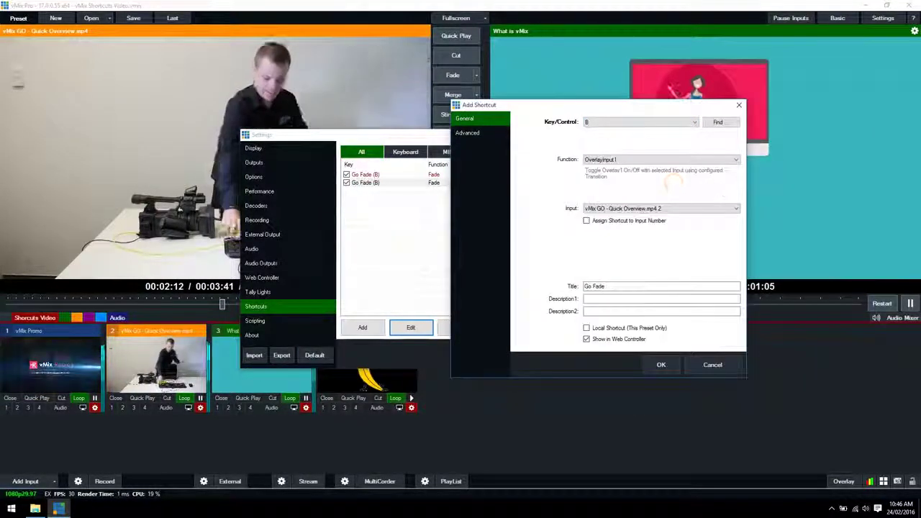
click(628, 209)
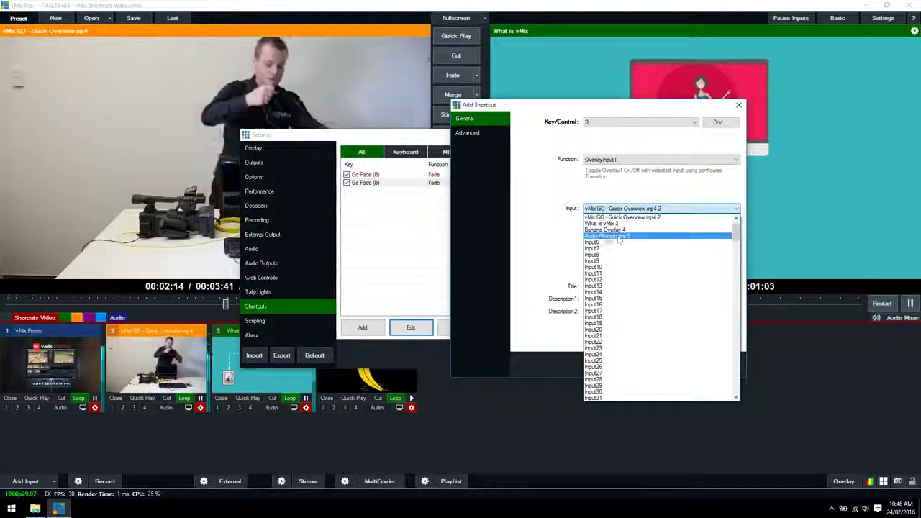
click(603, 228)
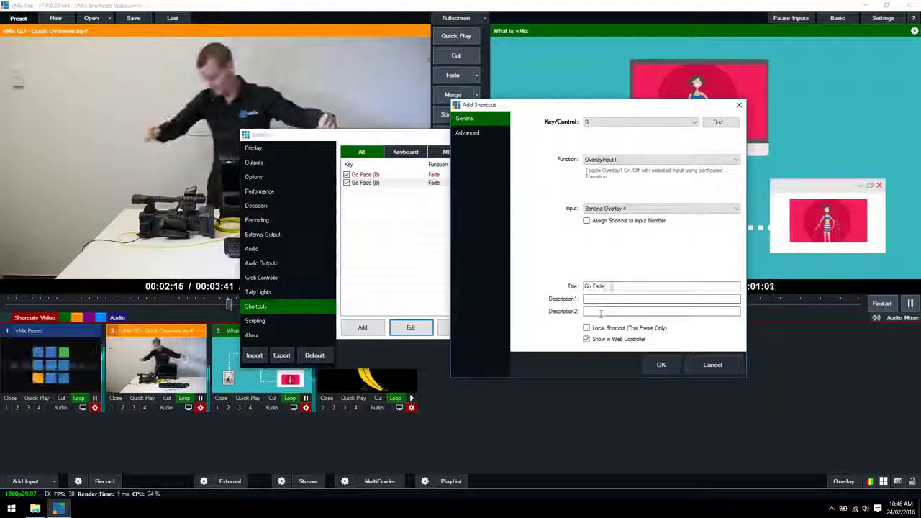
drag(608, 287, 538, 284)
text(B)
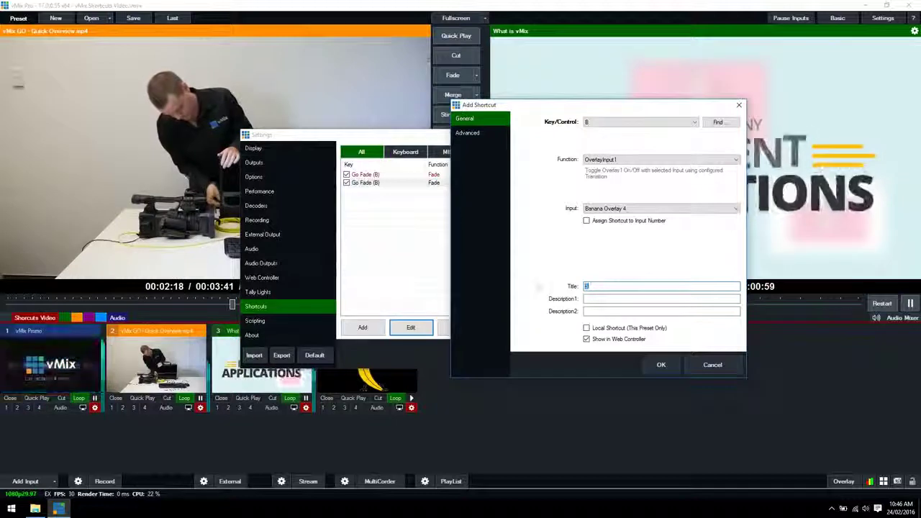
text(anana)
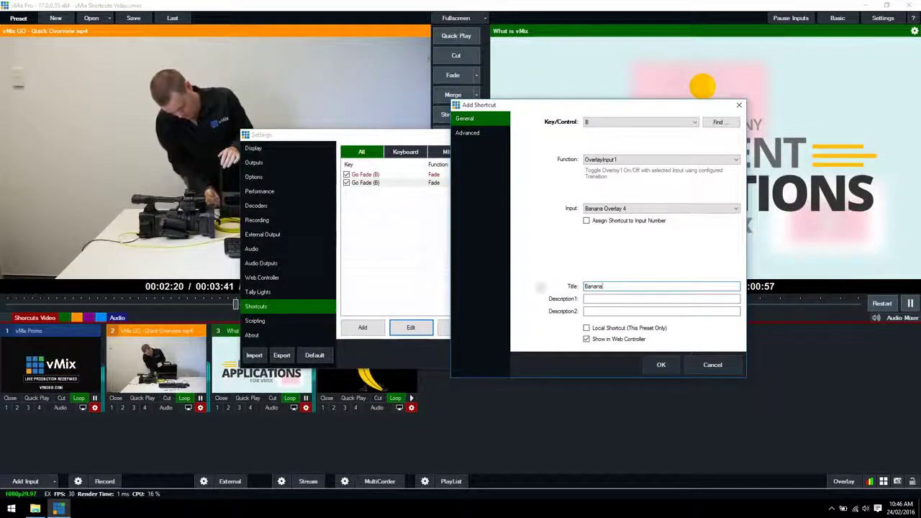
click(659, 364)
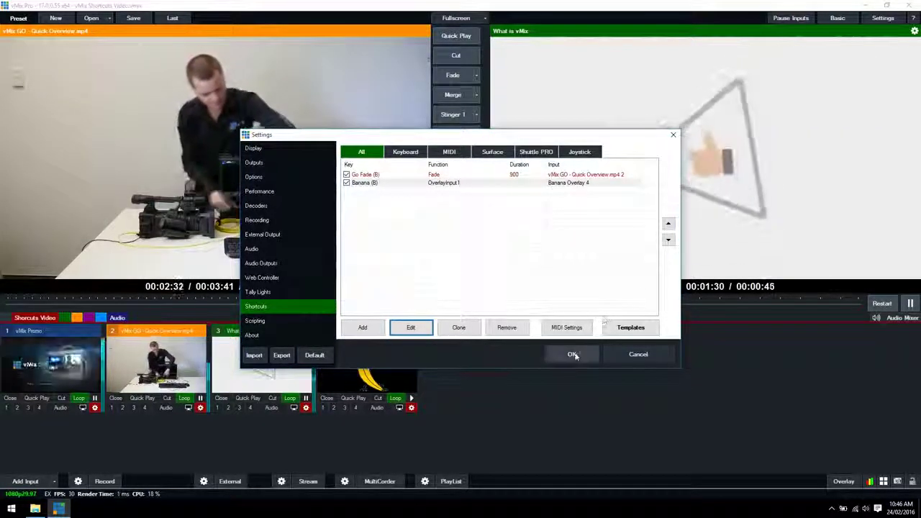
Step: Close Settings, then preview vMix Promo and cut it to the output
click(573, 354)
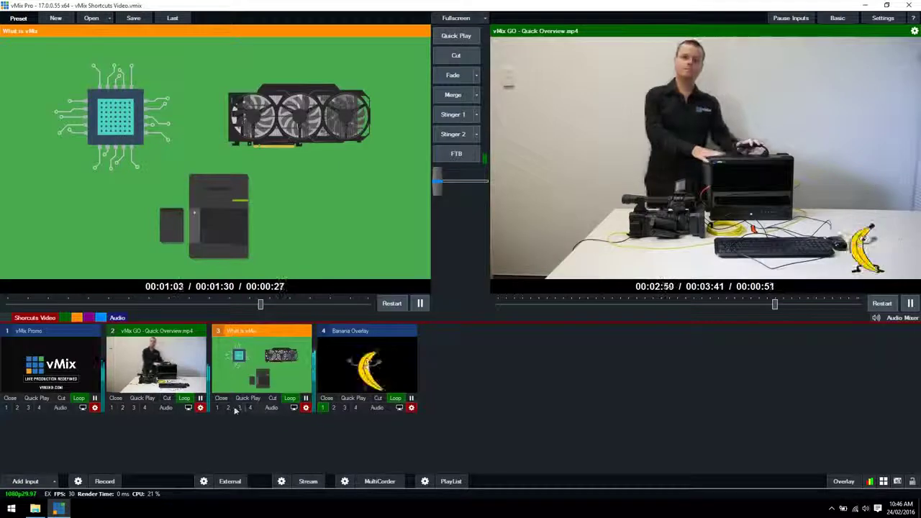
key(1)
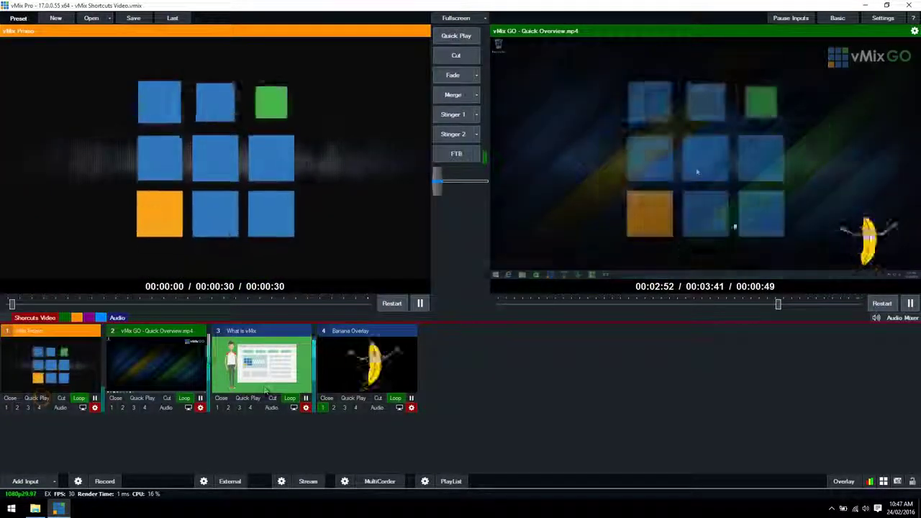
key(space)
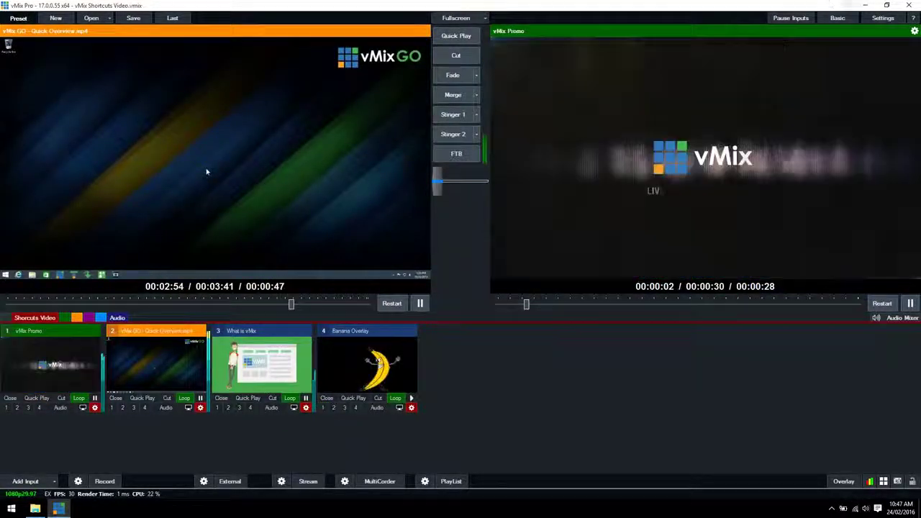
Step: Remove the Banana and Go Fade (B) shortcuts from Settings > Shortcuts, confirming each
click(882, 19)
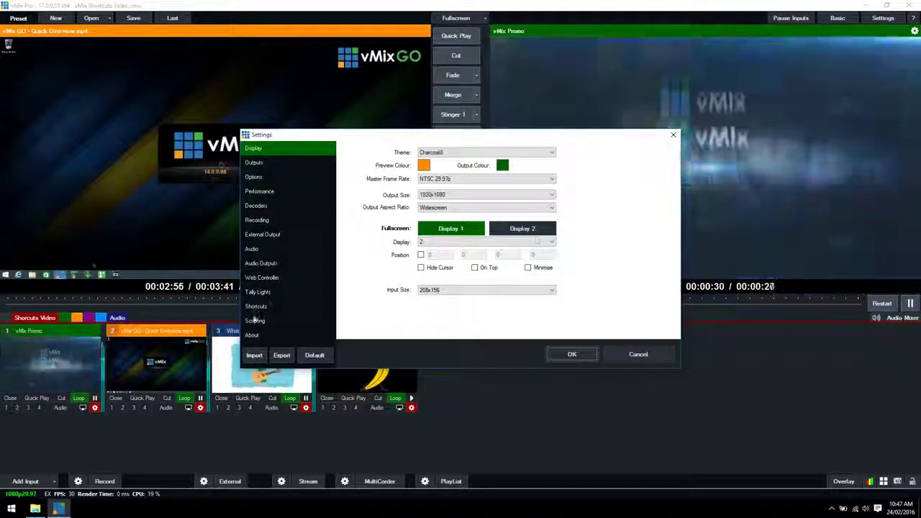
click(258, 307)
click(377, 184)
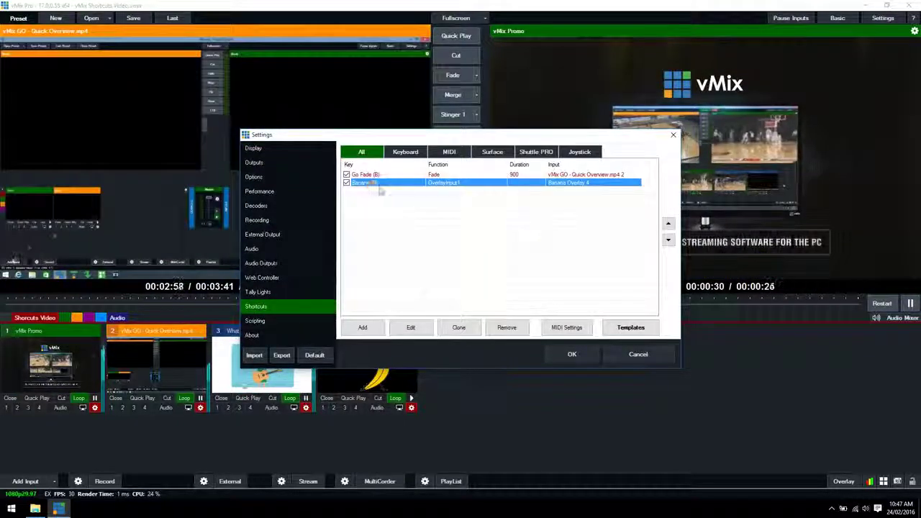
click(507, 329)
click(440, 288)
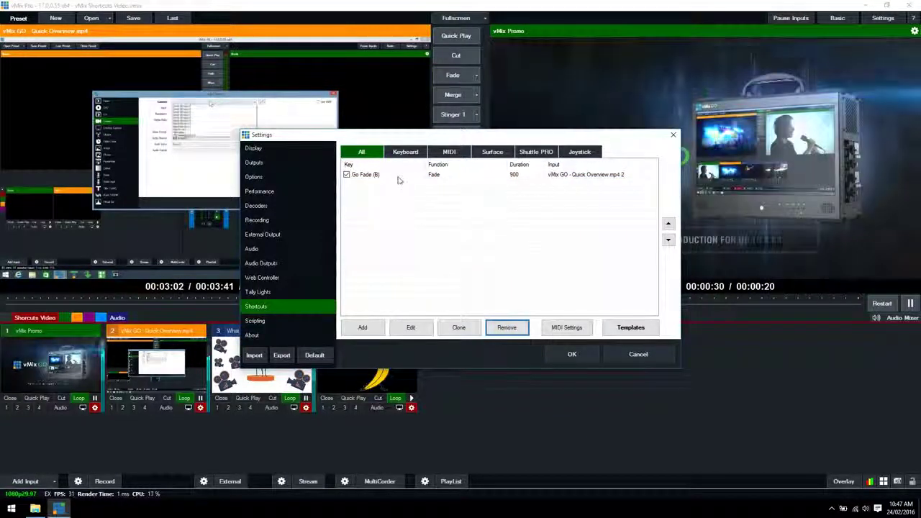
click(398, 176)
click(508, 328)
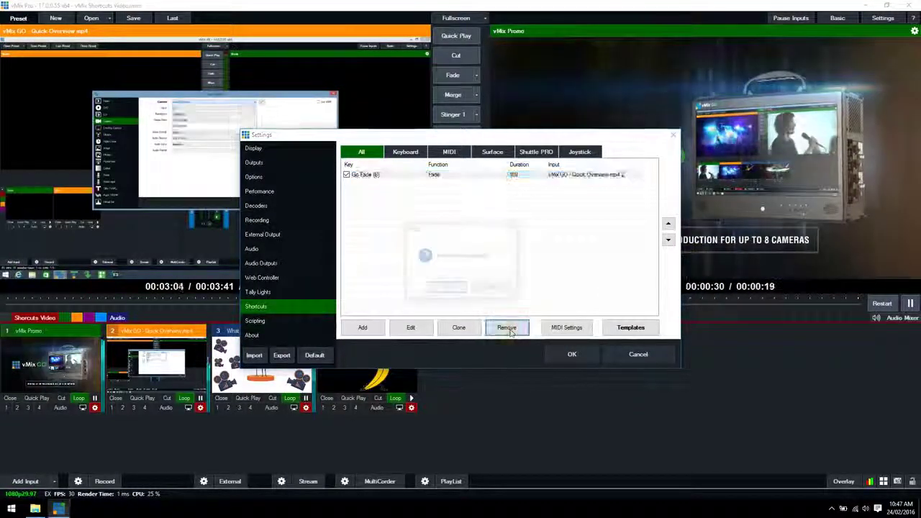
click(446, 288)
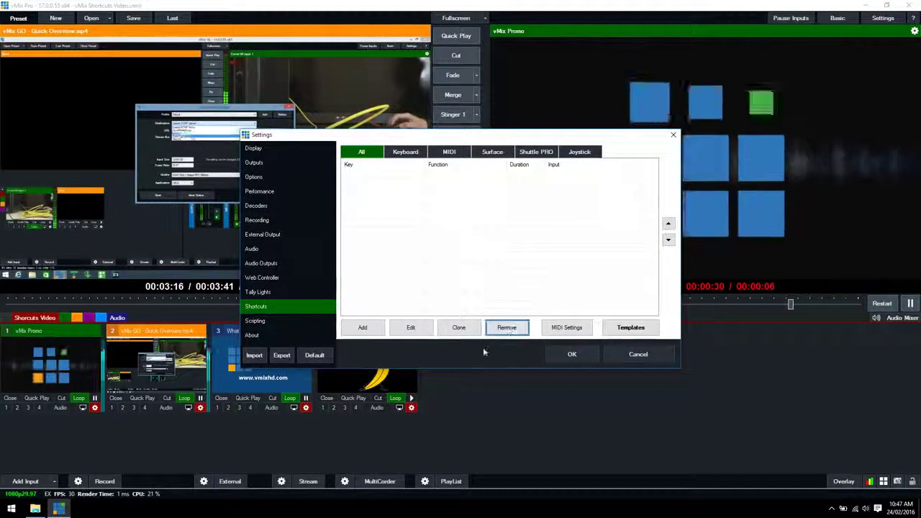
click(558, 330)
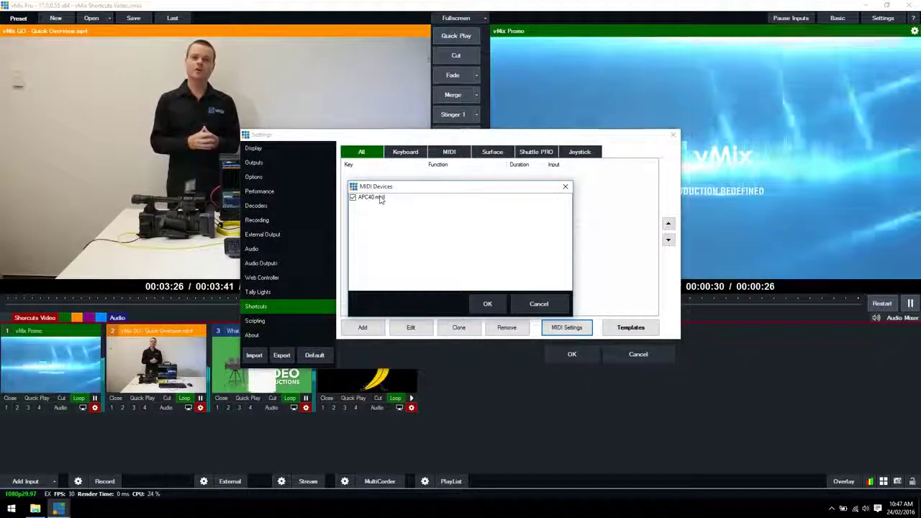
click(487, 304)
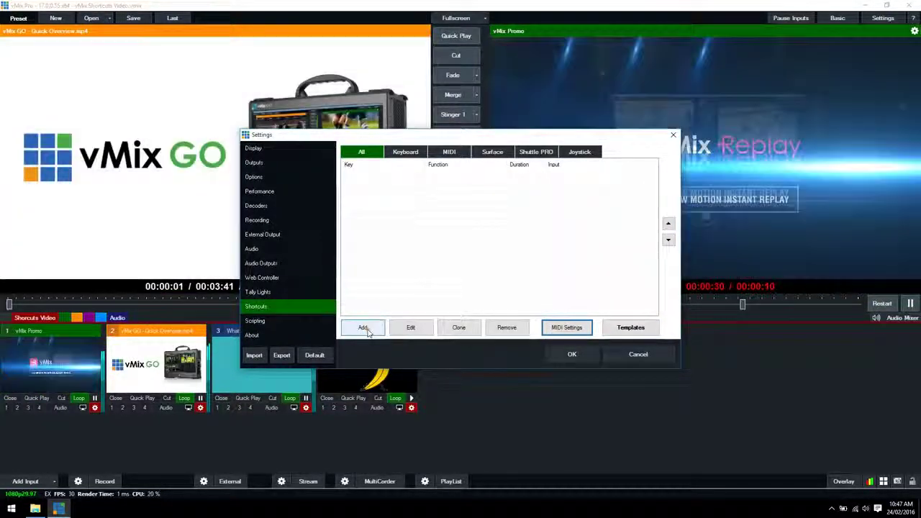
Step: Add a new shortcut and capture MIDINoteOn Channel 1 Note 32 from the APC40 as its trigger
click(364, 328)
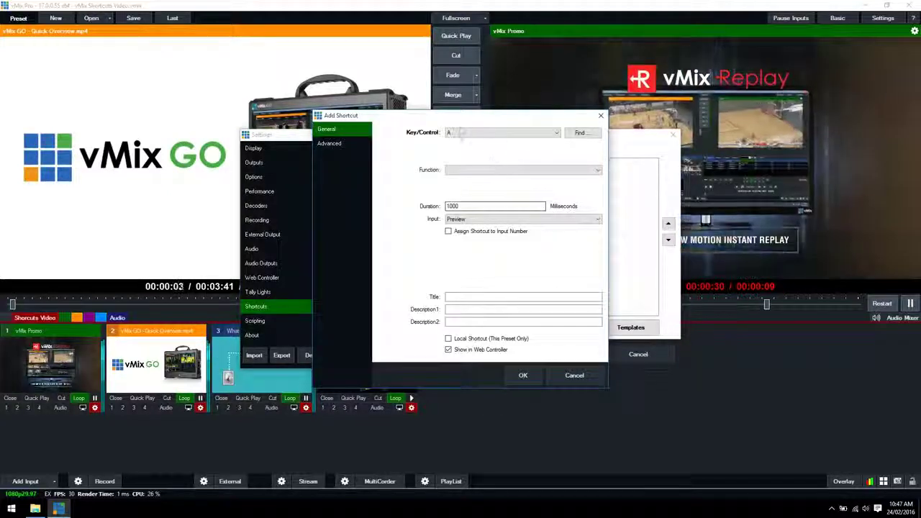
click(460, 137)
click(504, 161)
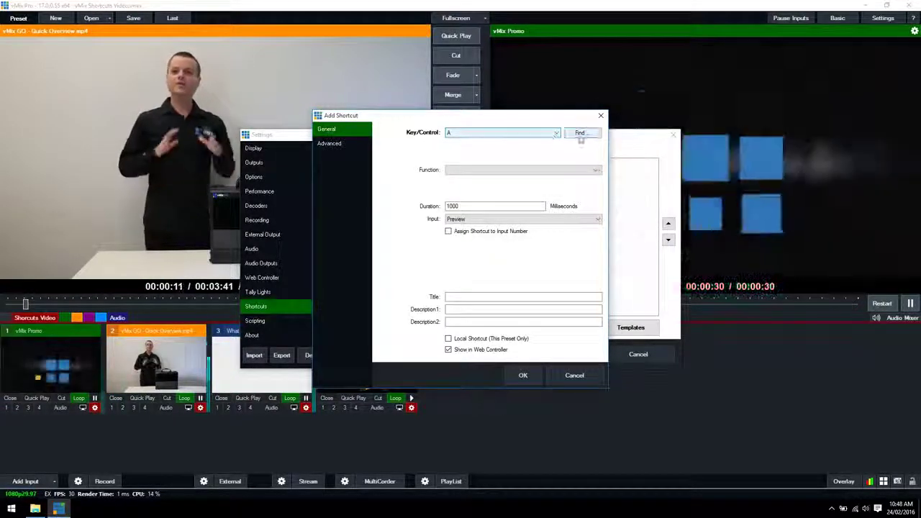
click(581, 135)
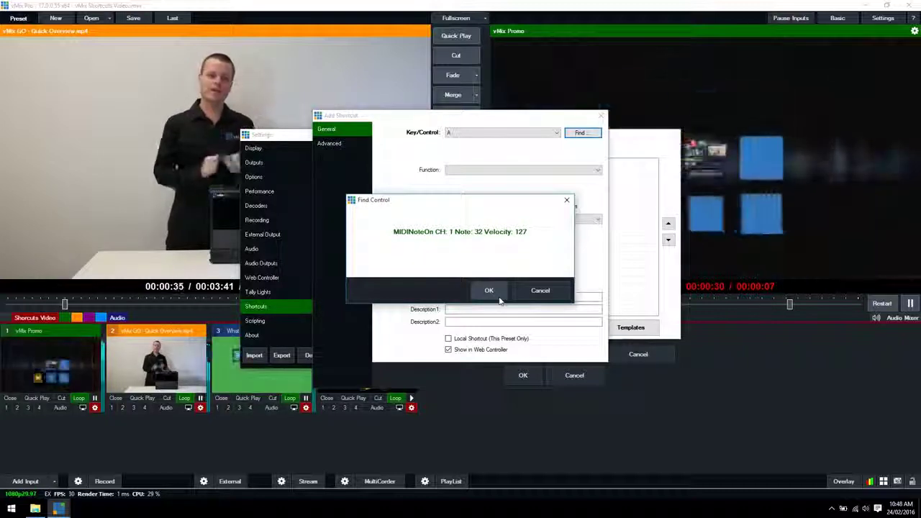
click(489, 291)
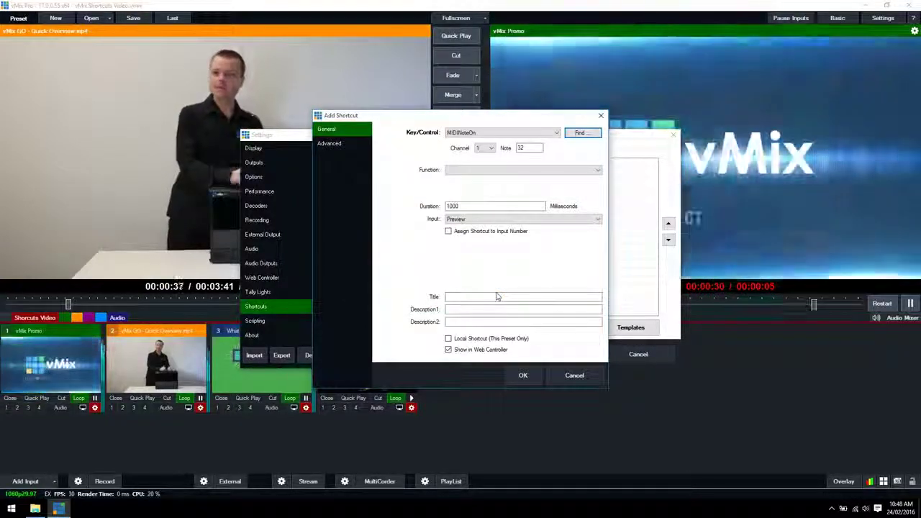
Step: Set the shortcut's function to Wipe, targeting the input What is vMix 3
click(516, 170)
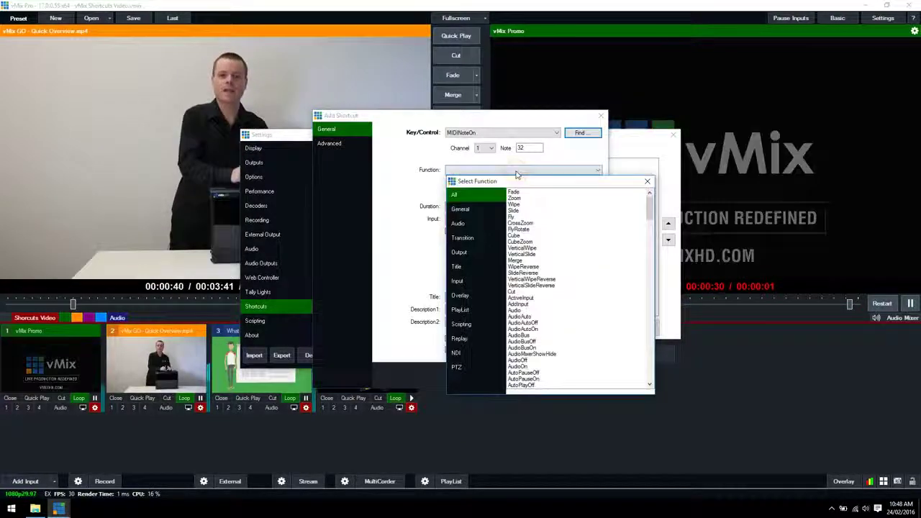
click(497, 238)
double_click(515, 205)
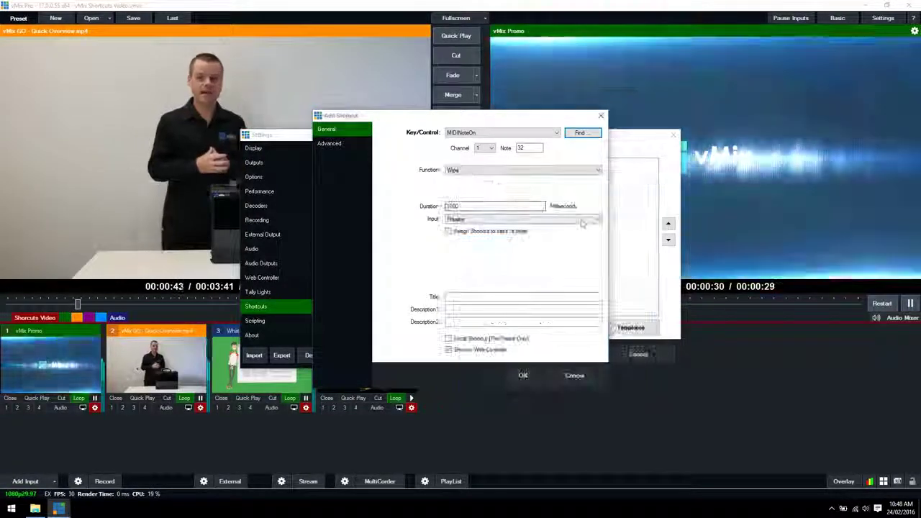
click(475, 219)
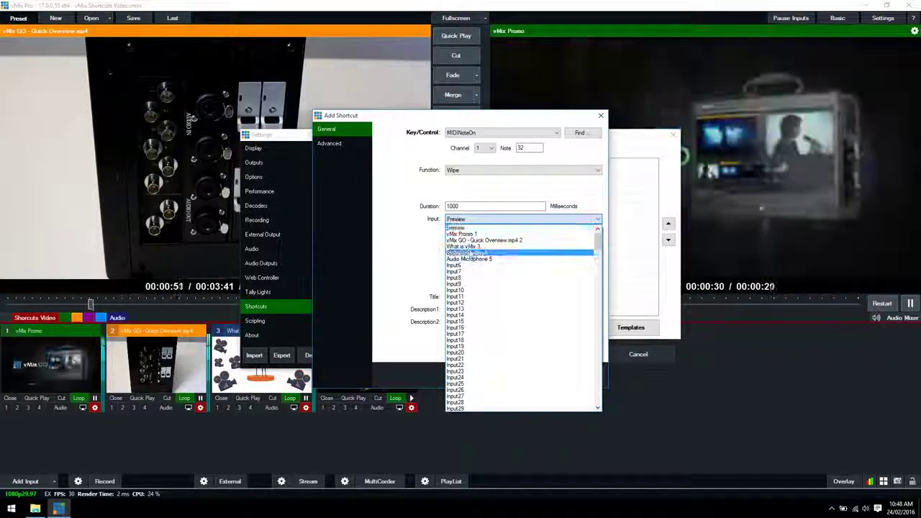
click(468, 246)
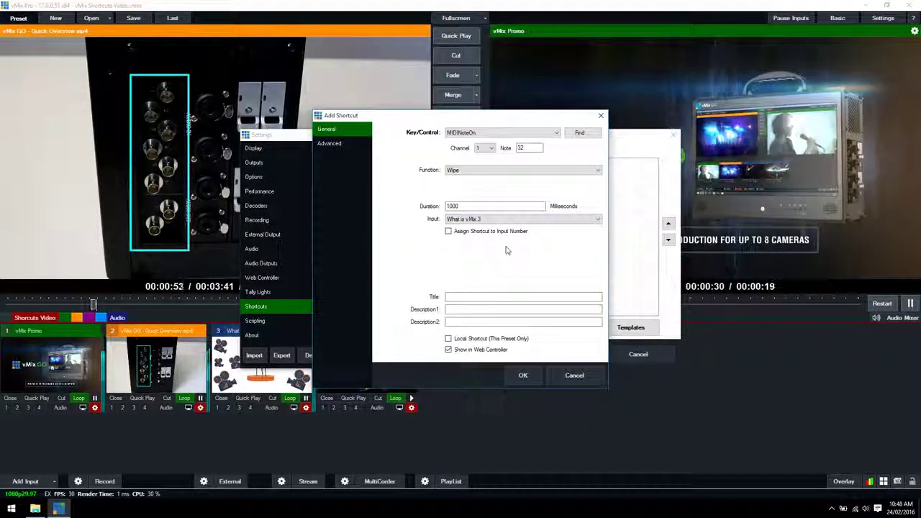
Step: Title the shortcut 'vMix', save it, and close Settings
click(457, 298)
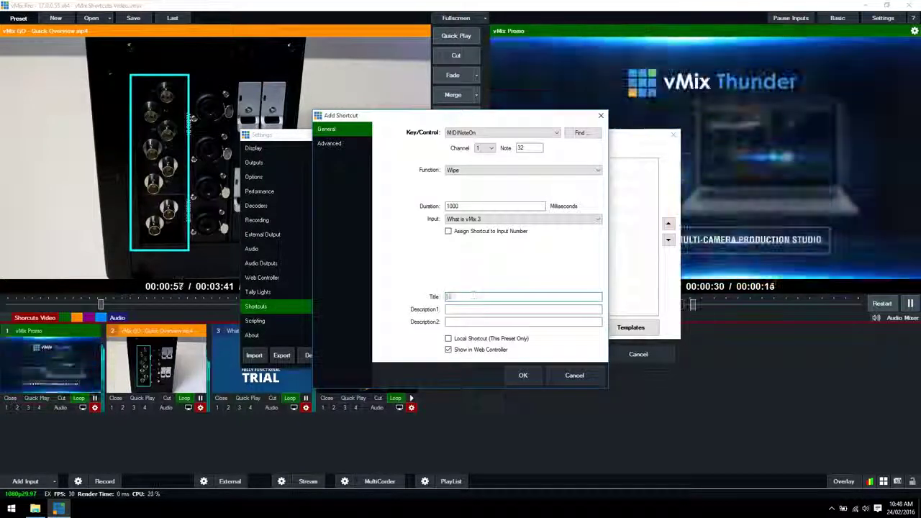
text(vMix)
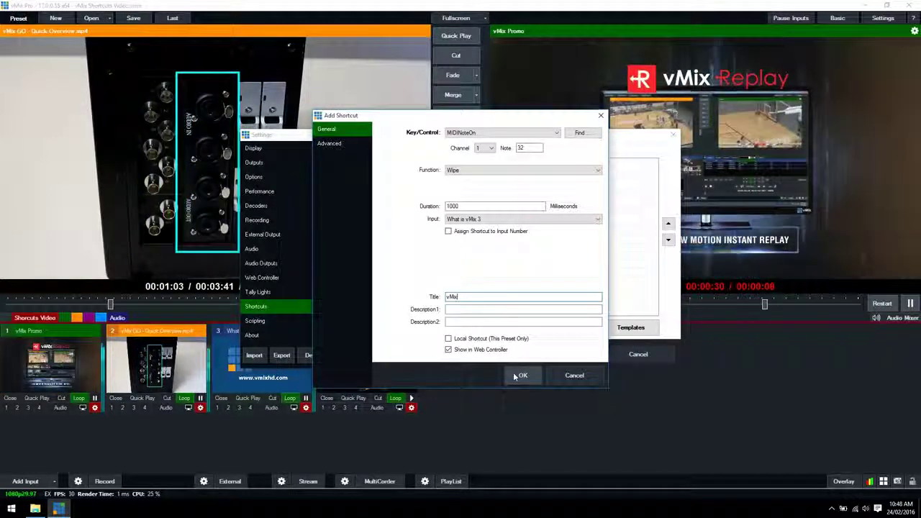
click(515, 375)
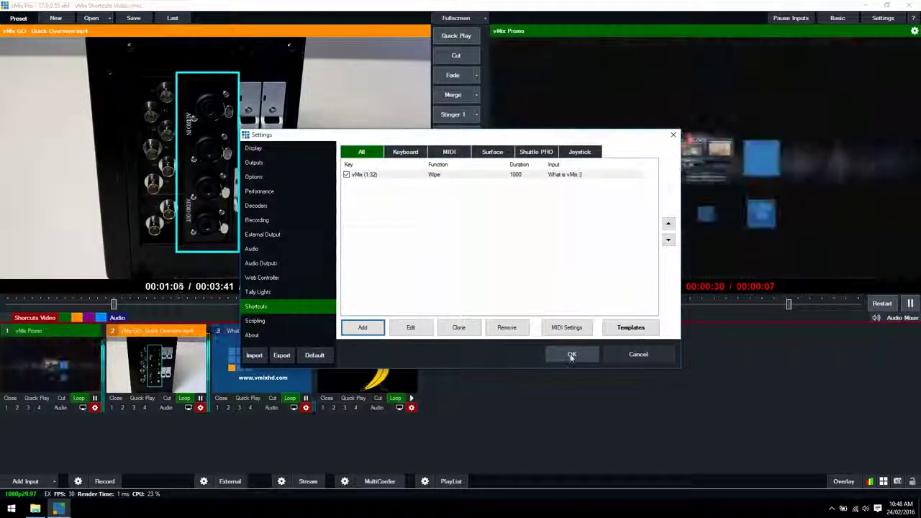
click(573, 355)
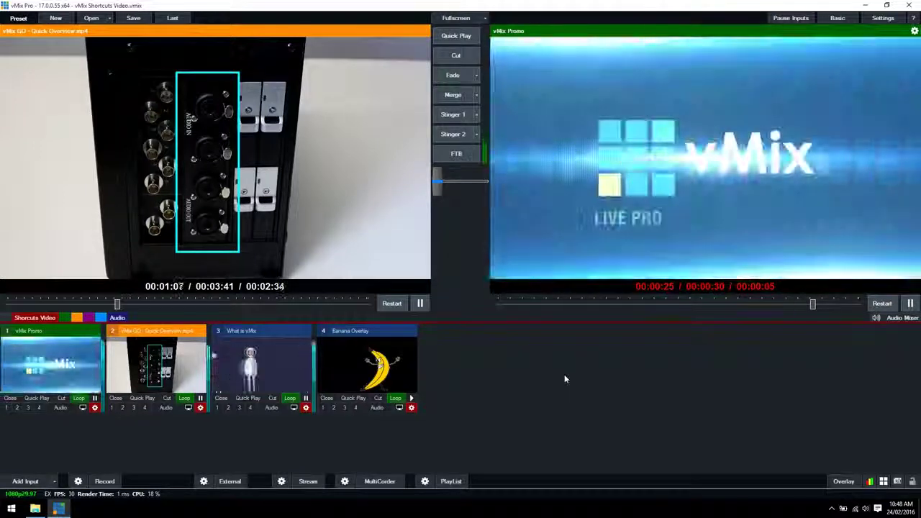
Step: Test the Wipe shortcut with key 3, then bring up the Shortcut Templates from Settings
key(3)
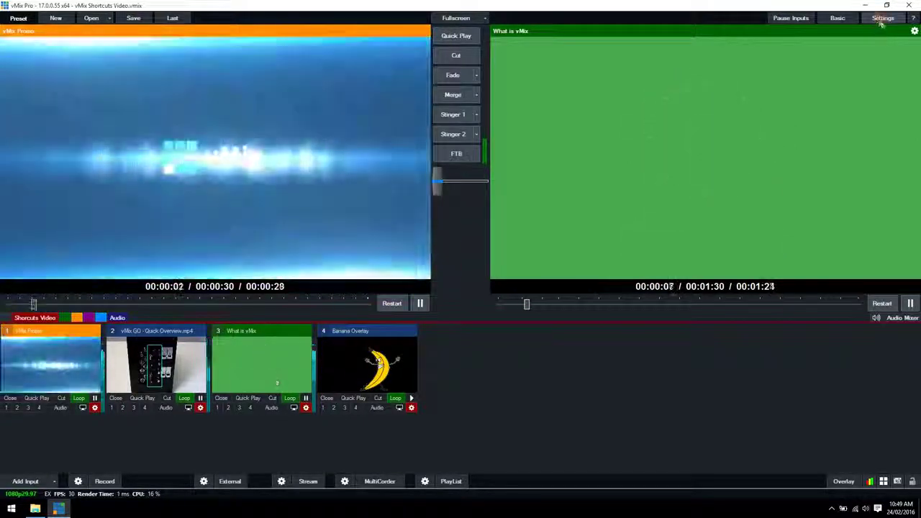
click(879, 19)
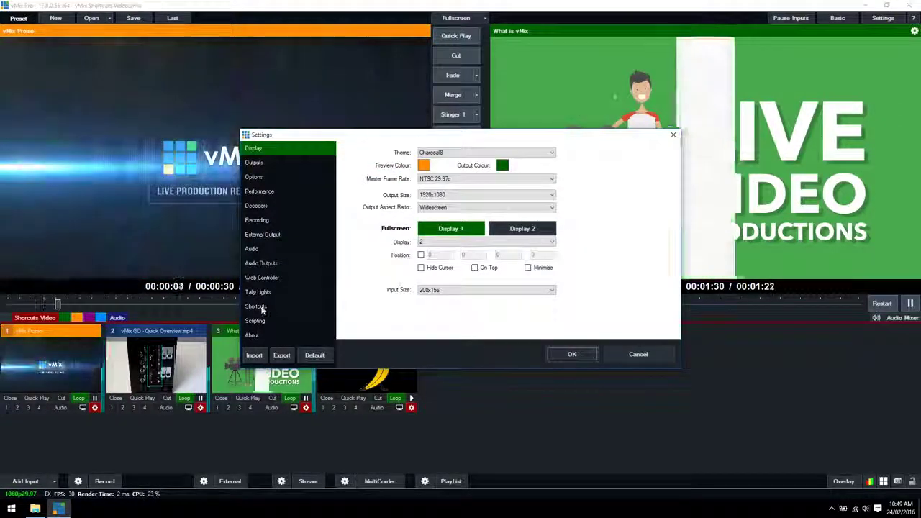
click(259, 306)
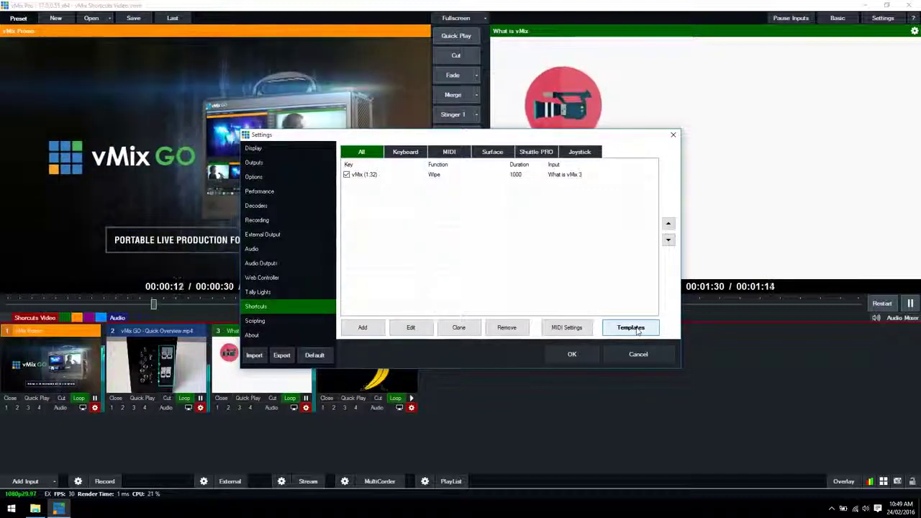
click(630, 327)
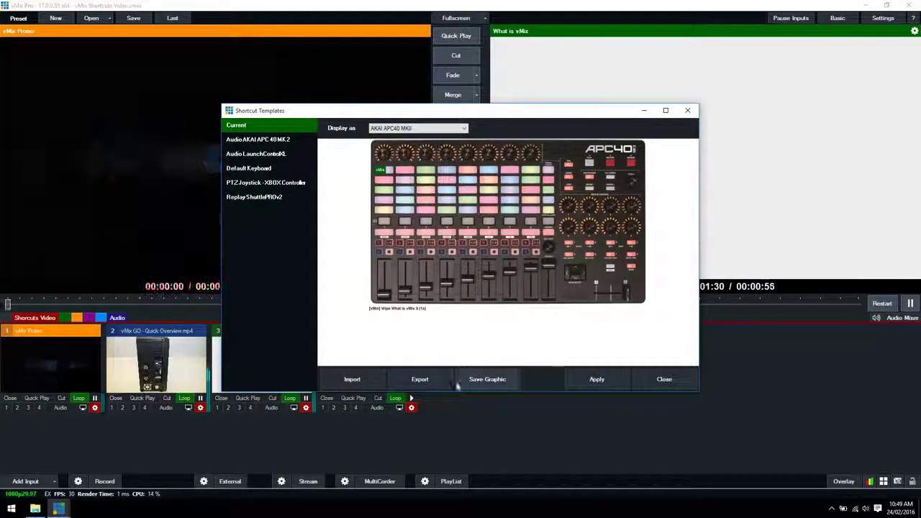
Step: Export the current shortcuts as a template, bringing up the Save As dialog
click(420, 379)
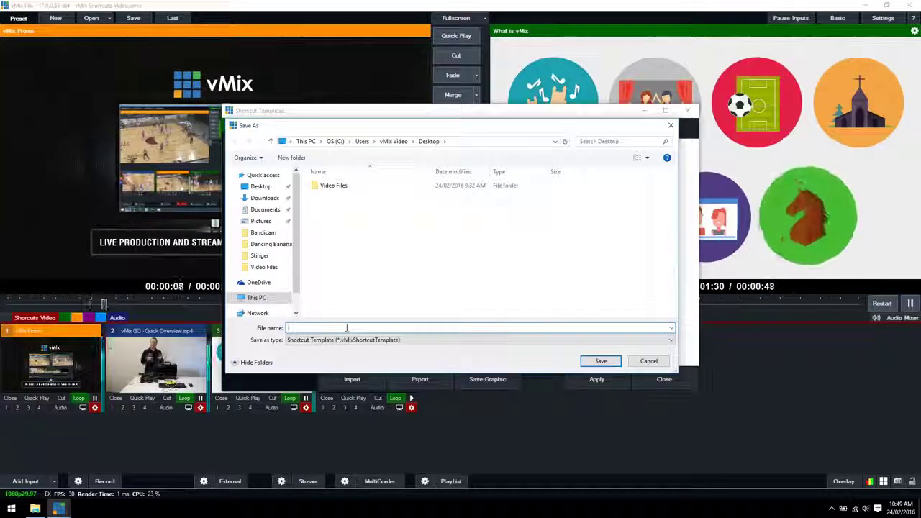
Step: Save the exported template on the Desktop as 'vmixtemplate'
text(vmixtemplate)
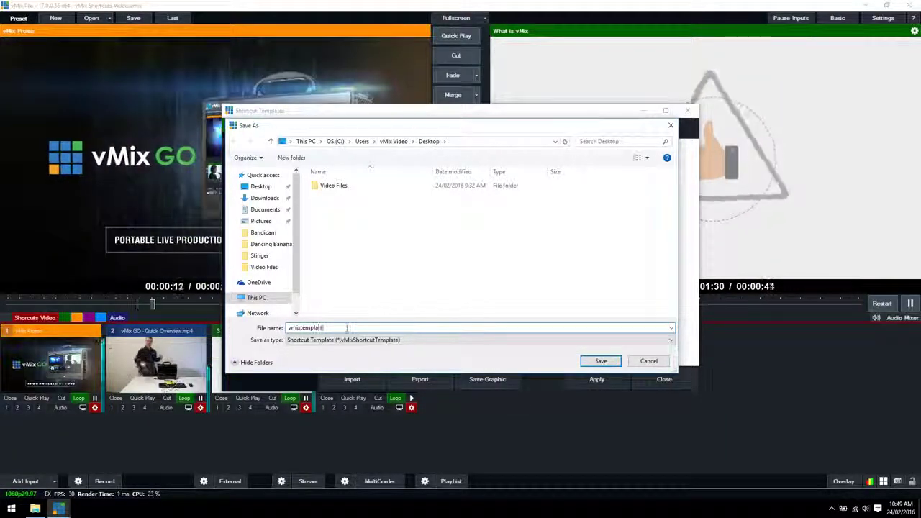
click(601, 360)
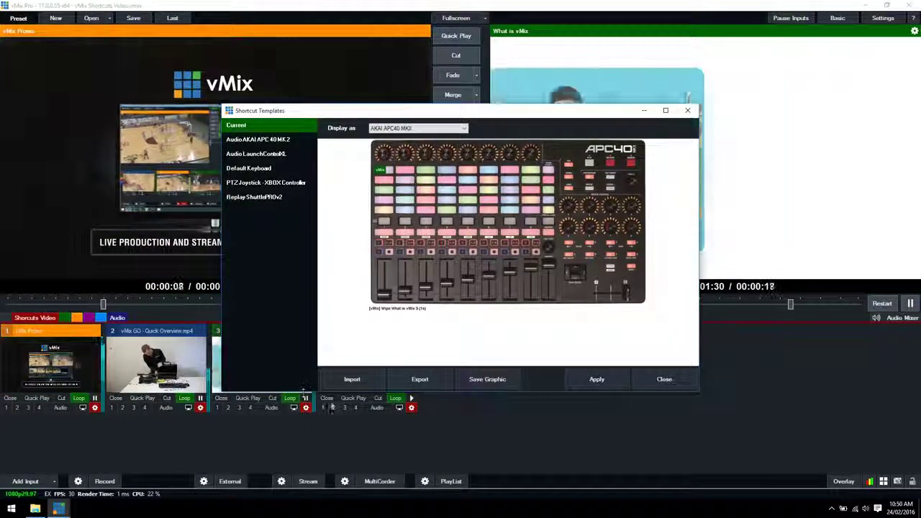
Step: Import the vmixtemplate shortcut template file from the Desktop
click(352, 380)
click(370, 196)
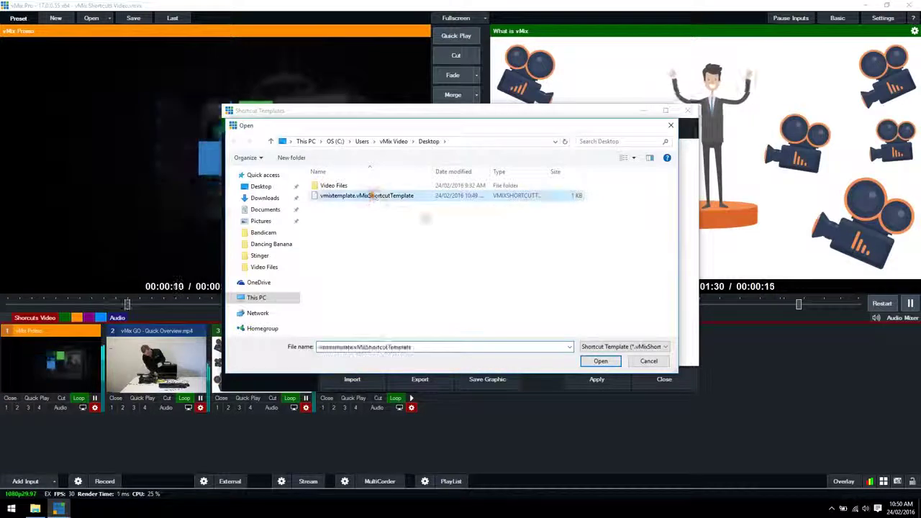
key(Return)
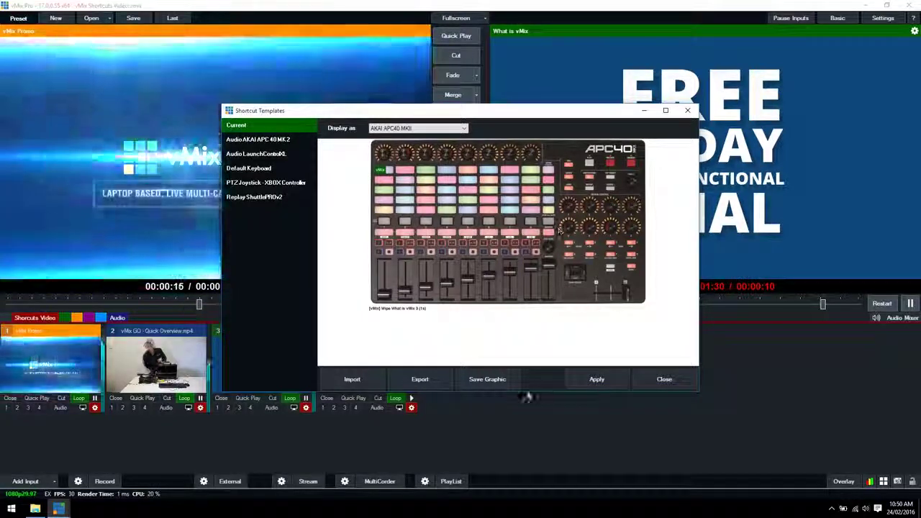
Step: Start saving the controller layout as an image, then cancel the save
click(495, 381)
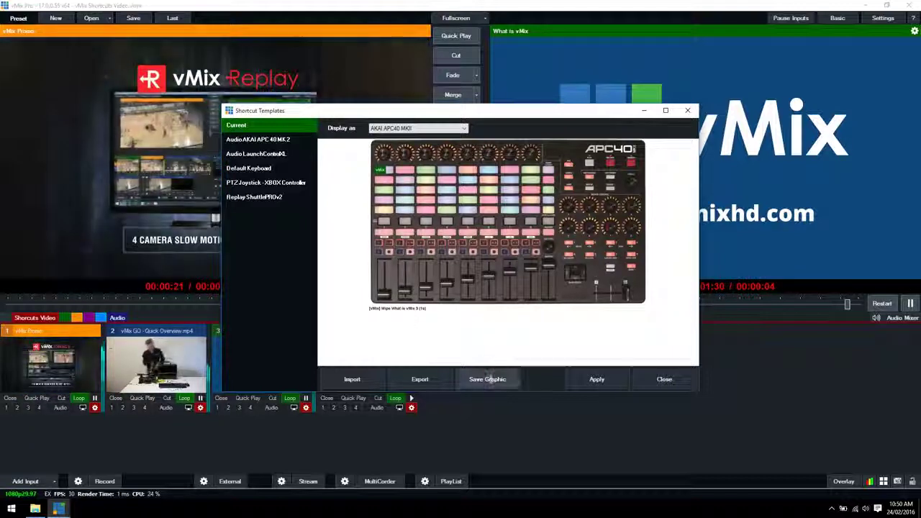
click(488, 379)
key(Escape)
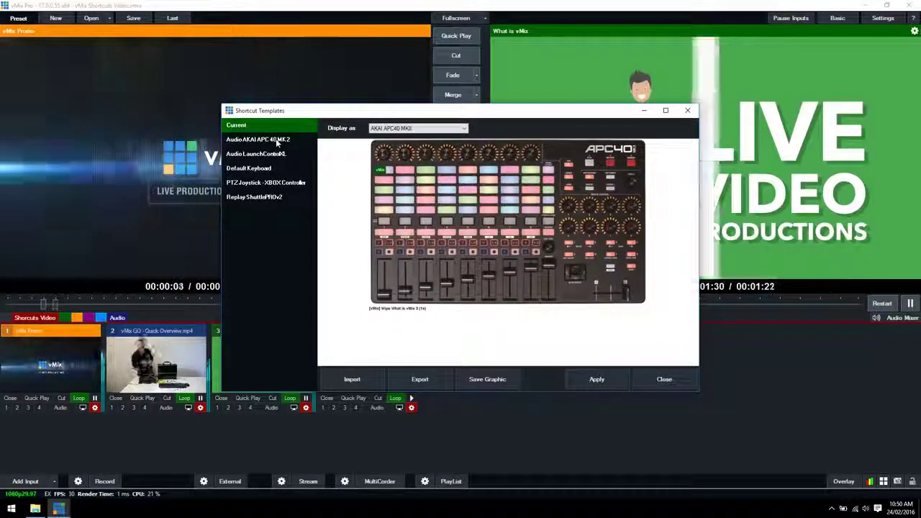
Step: Apply the Audio AKAI APC 40 MK2 template, confirming replacement of existing shortcuts
click(276, 140)
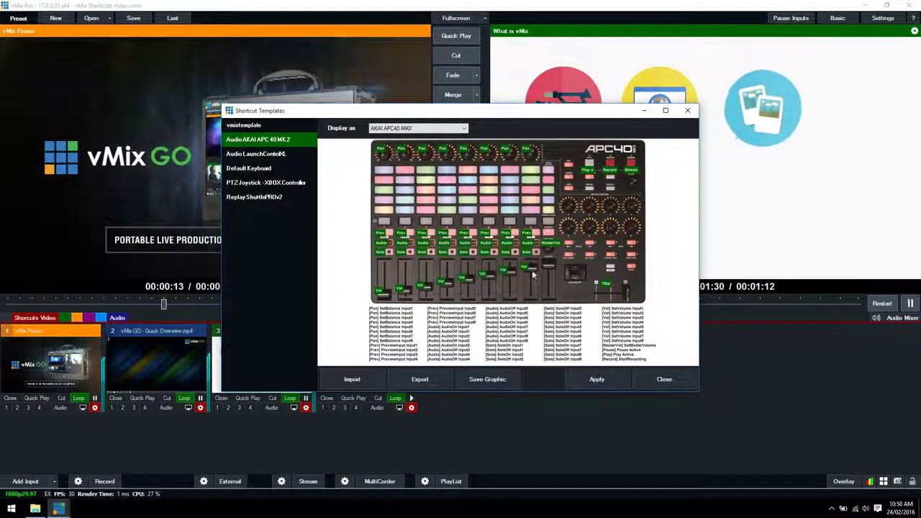
click(595, 380)
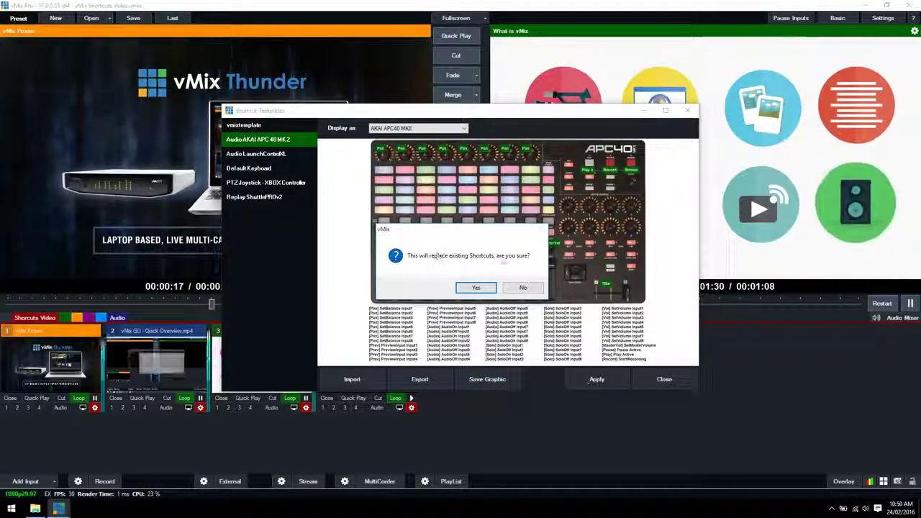
click(476, 287)
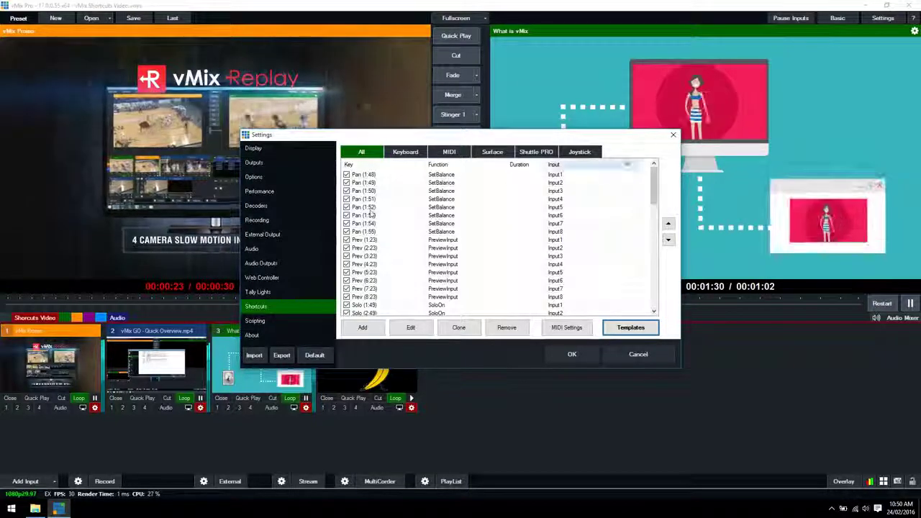
Step: Inspect the Pan (1:54) shortcut without changes, then reopen the Shortcut Templates
mouse_move(657, 178)
mouse_down()
mouse_move(655, 273)
mouse_move(636, 311)
mouse_move(654, 183)
mouse_move(654, 298)
mouse_move(655, 176)
mouse_up()
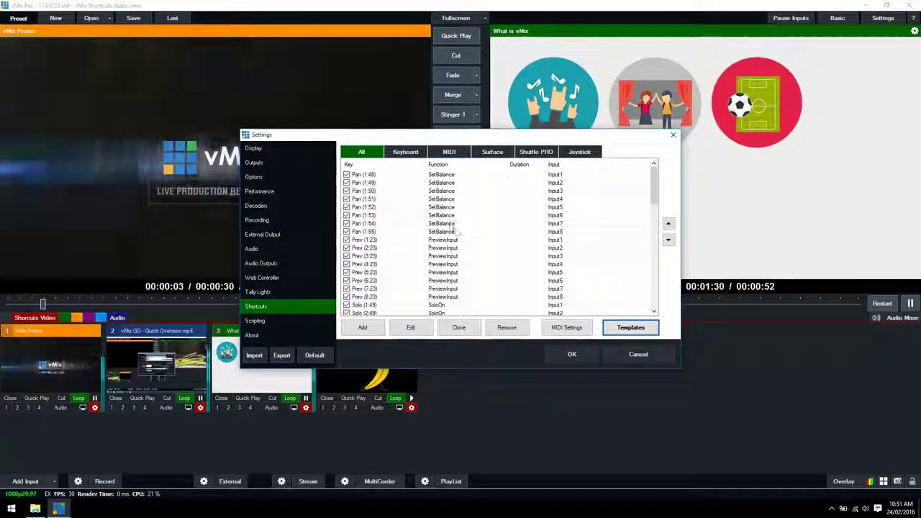
double_click(455, 223)
click(600, 116)
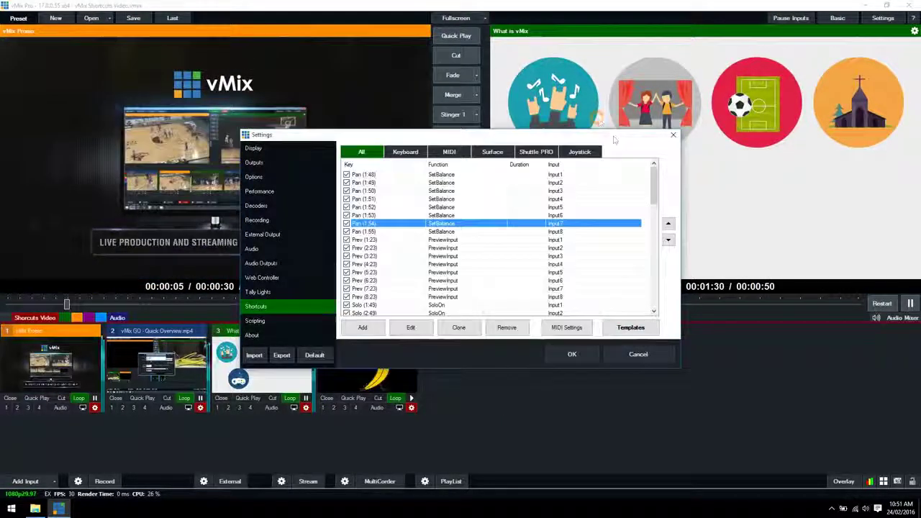
click(627, 330)
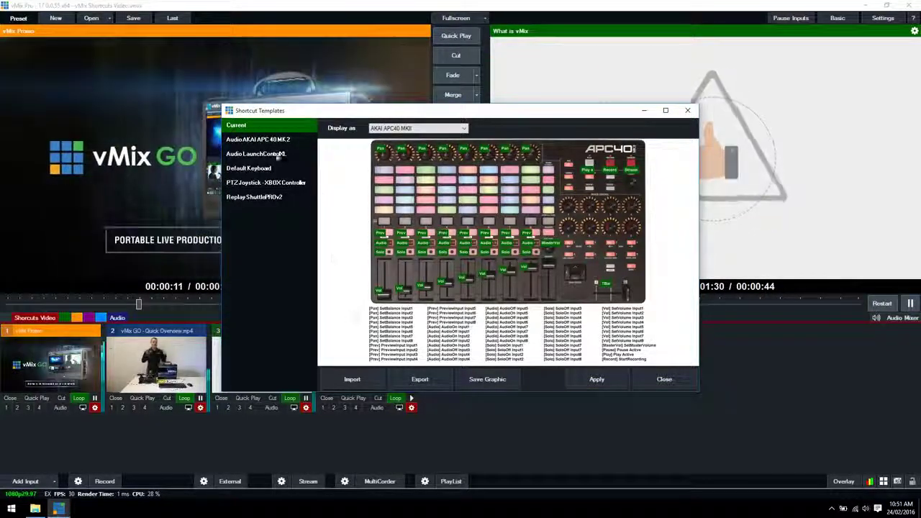
Step: Preview the Audio LaunchControl XL and Default Keyboard templates, then close the templates window
click(260, 154)
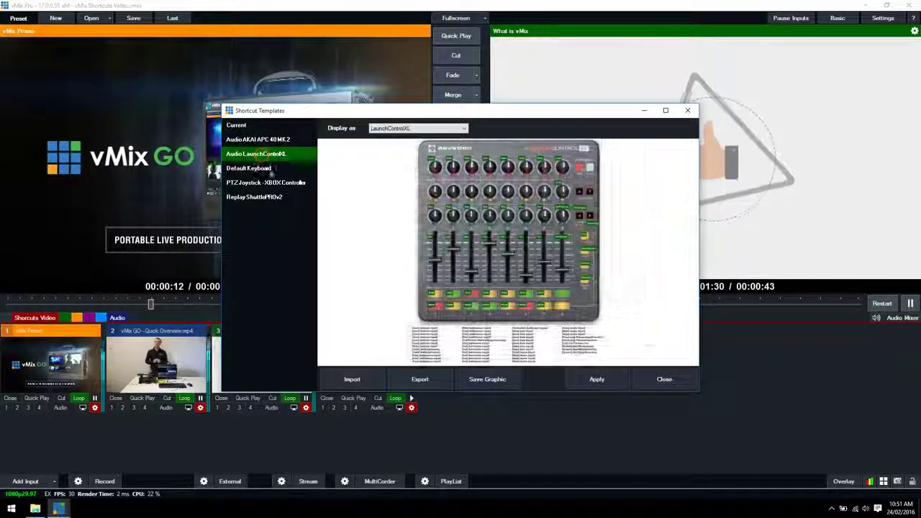
click(263, 168)
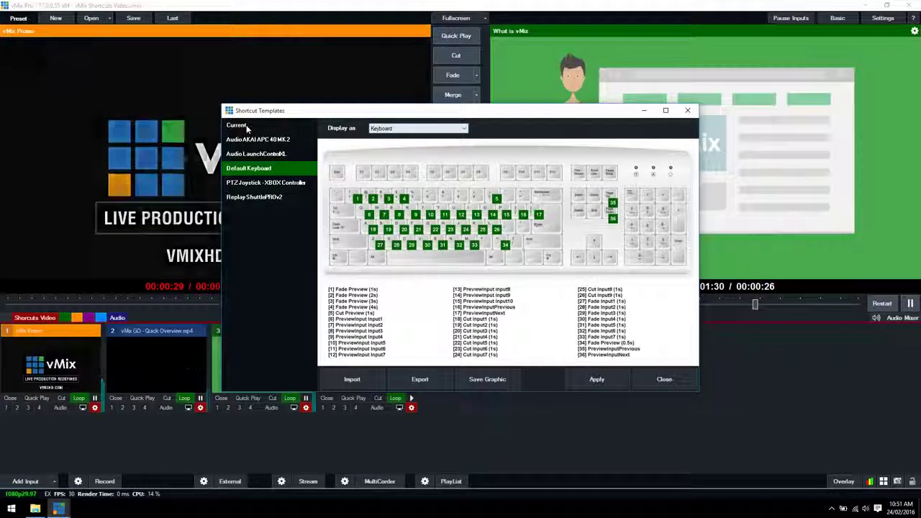
click(664, 379)
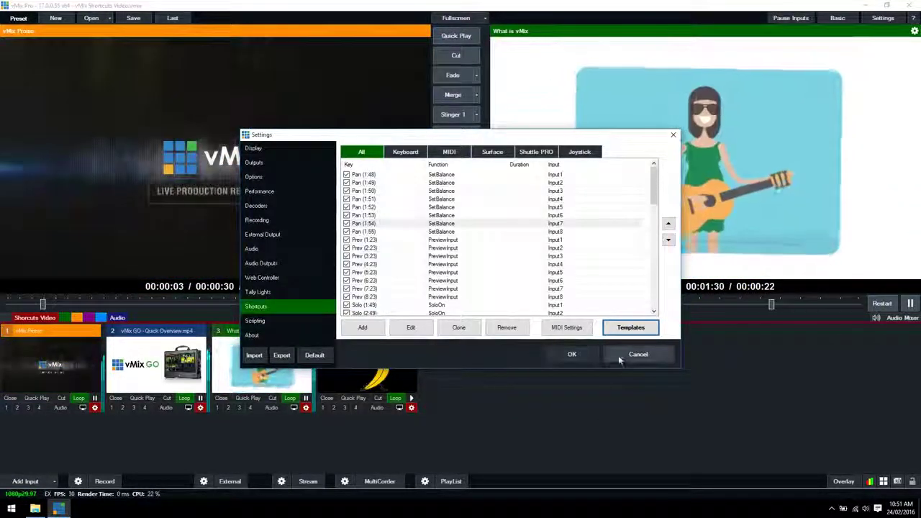
Step: Cancel out of Settings to return to the main mixer
click(619, 356)
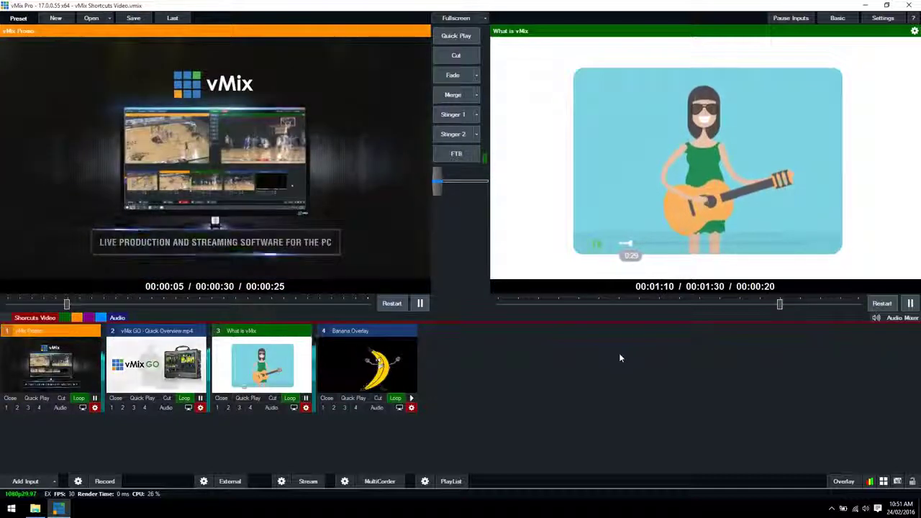